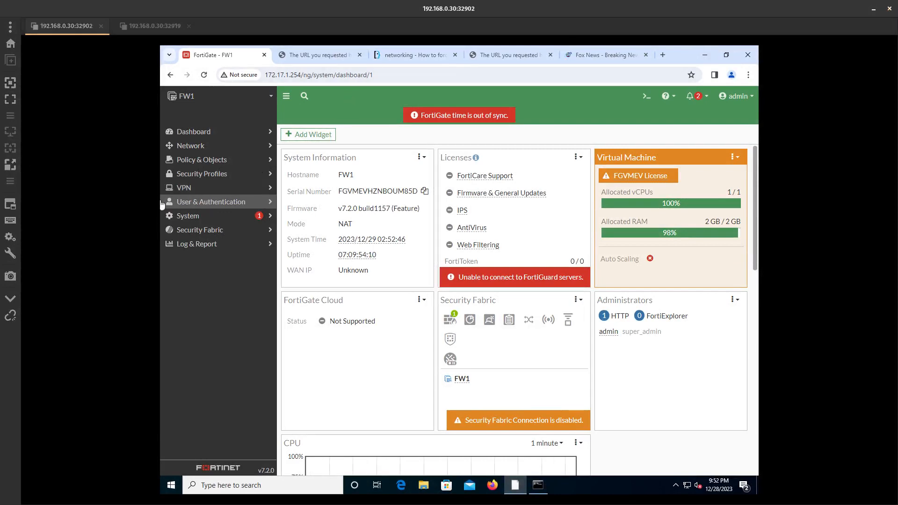
- Create an LDAP server entry named LDAP-AD with server IP 192.168.1.100 and distinguished name DC=LAB,DC=LOCAL
click(226, 201)
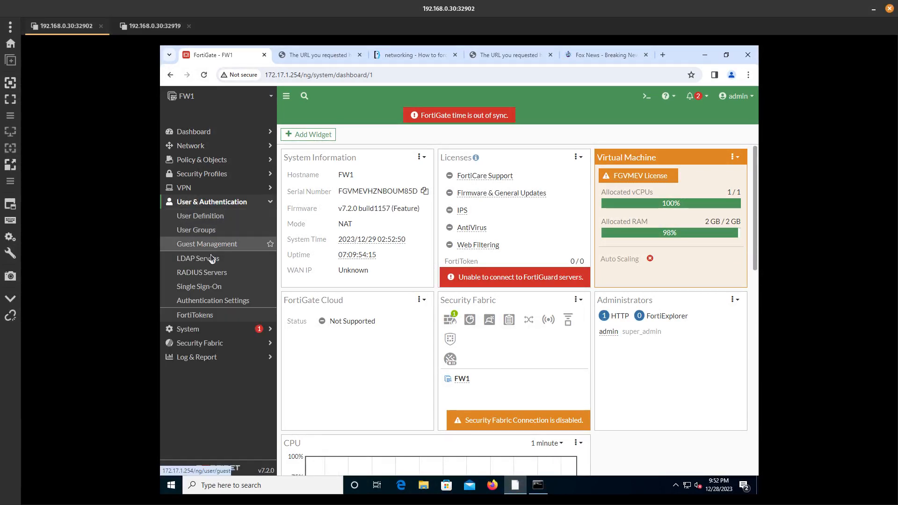
click(168, 263)
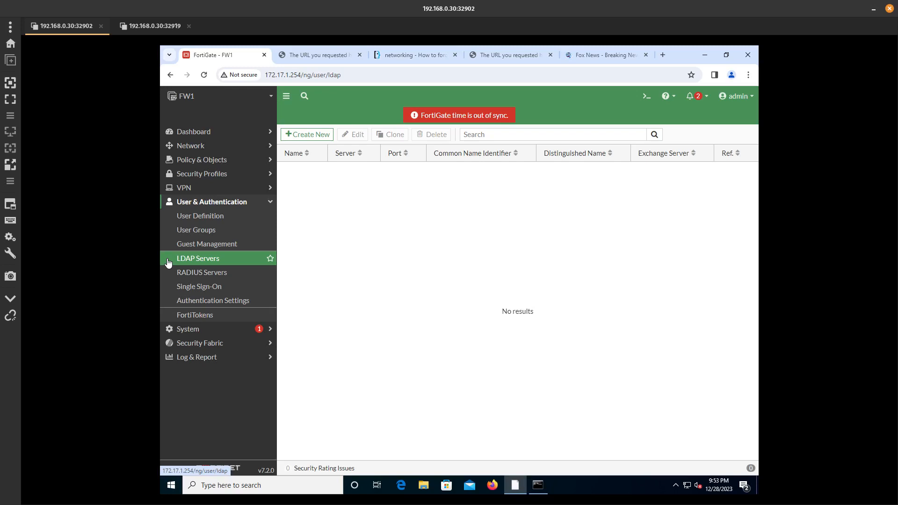
click(305, 134)
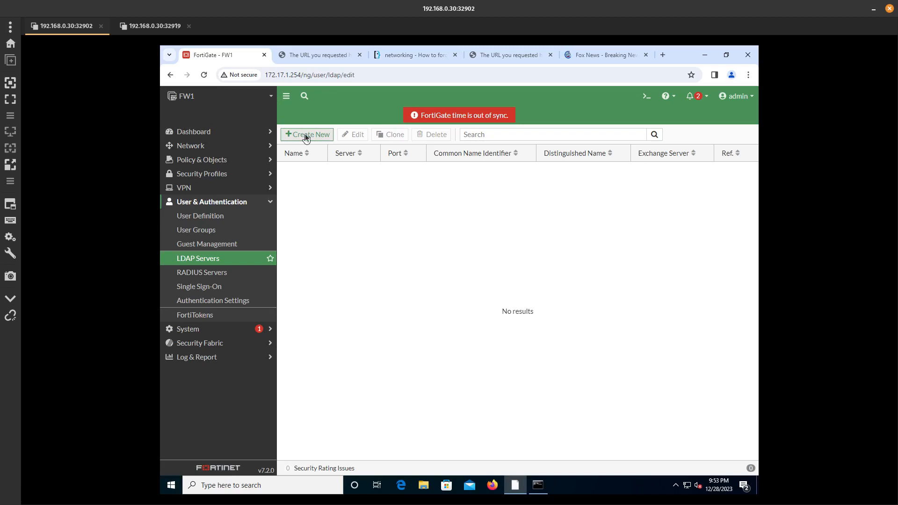
click(380, 153)
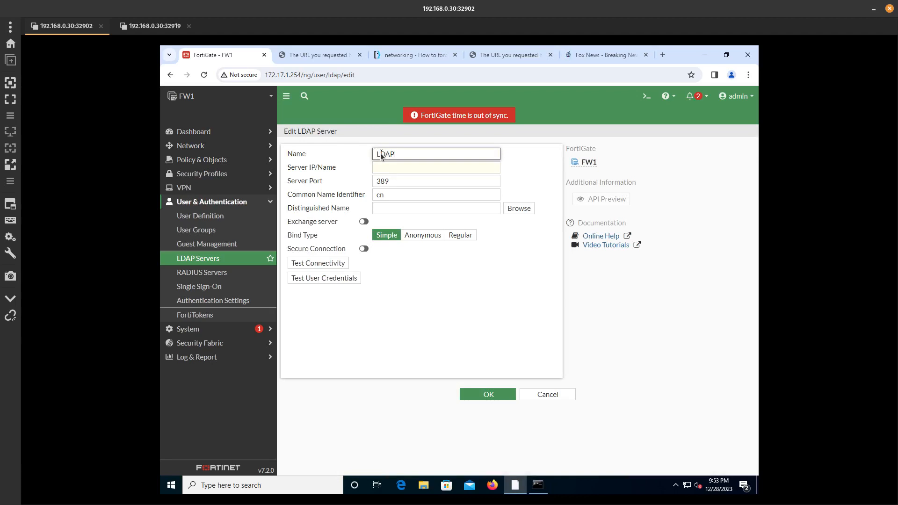
text(LDAP-AD)
click(391, 167)
text(192)
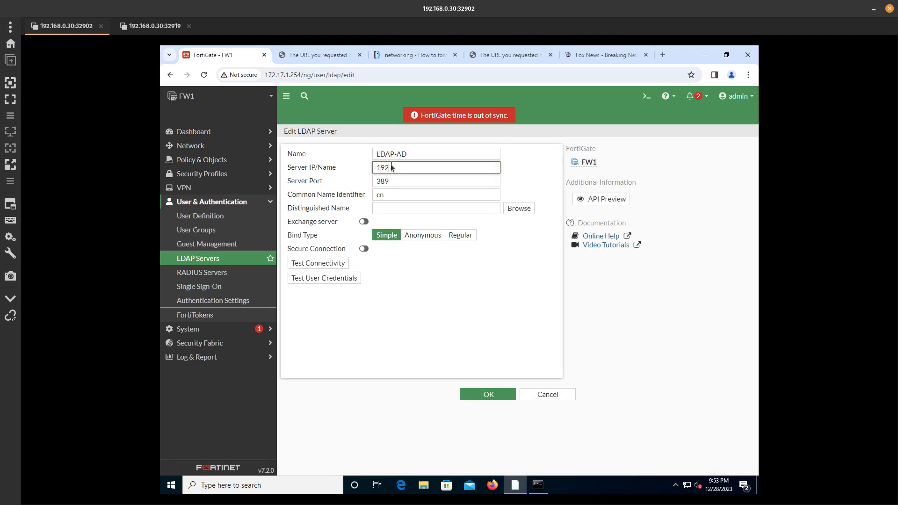
text(.168.1.100)
key(Tab)
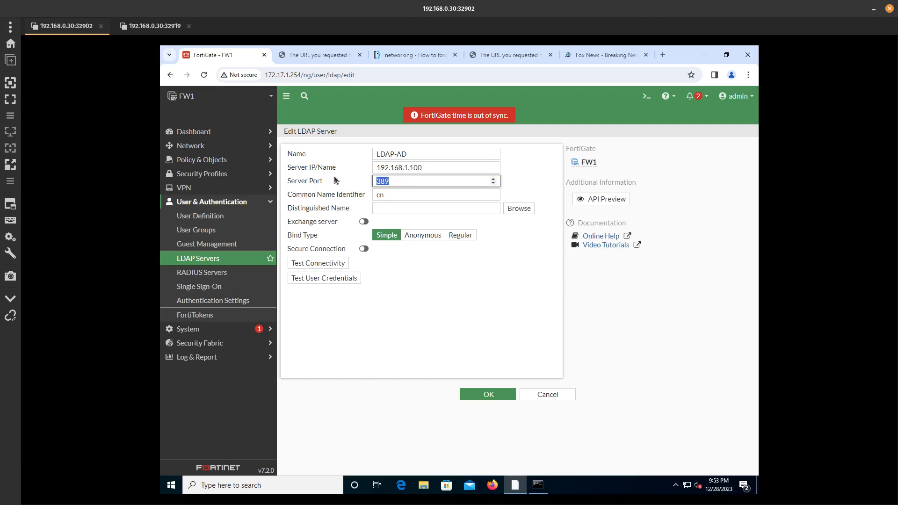
click(380, 209)
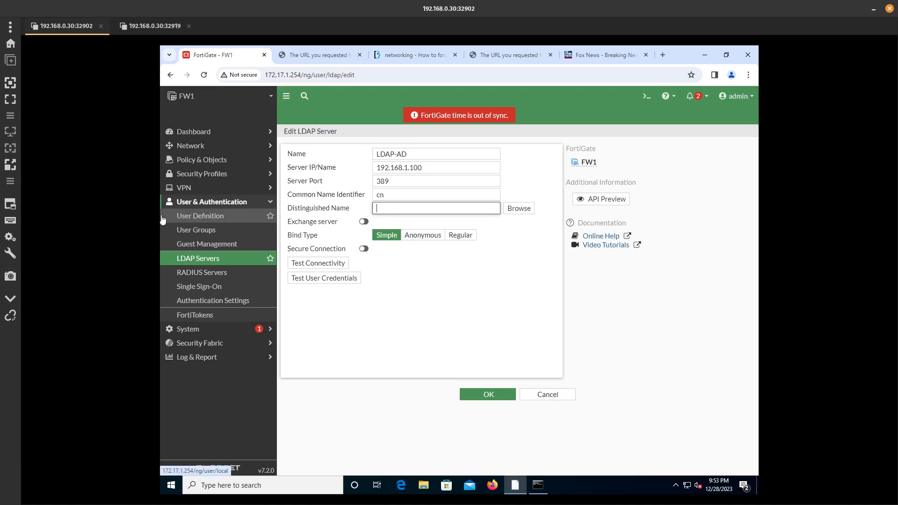
text(DC=LAB,DC=LOCAL)
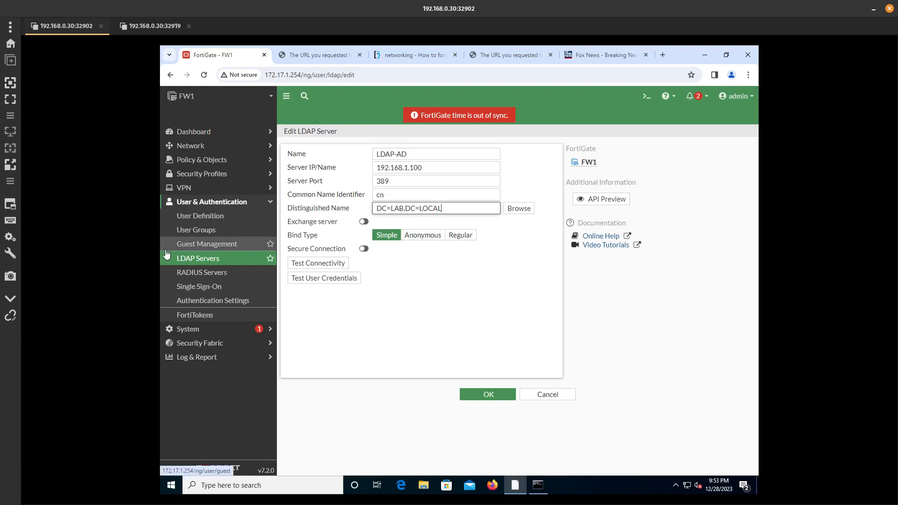
- Set the LDAP server's bind type to Regular and enter the domain administrator's username and password
click(456, 236)
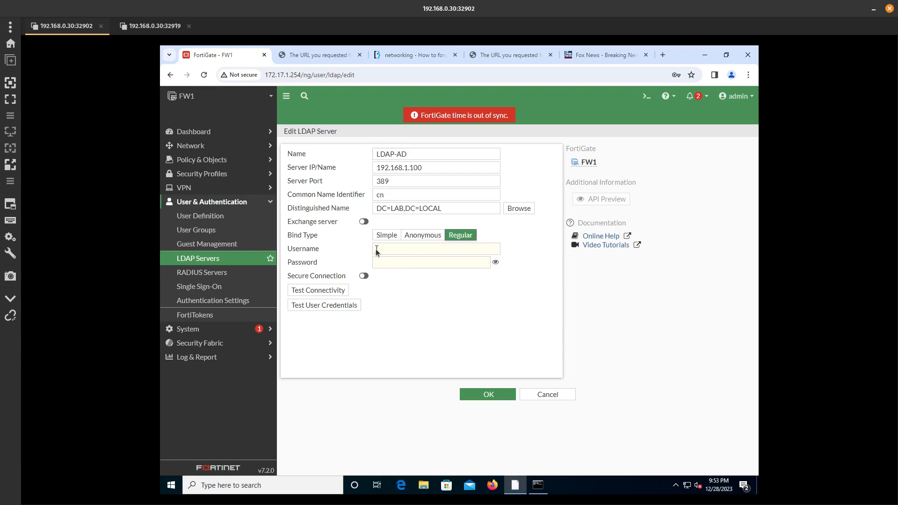
click(383, 250)
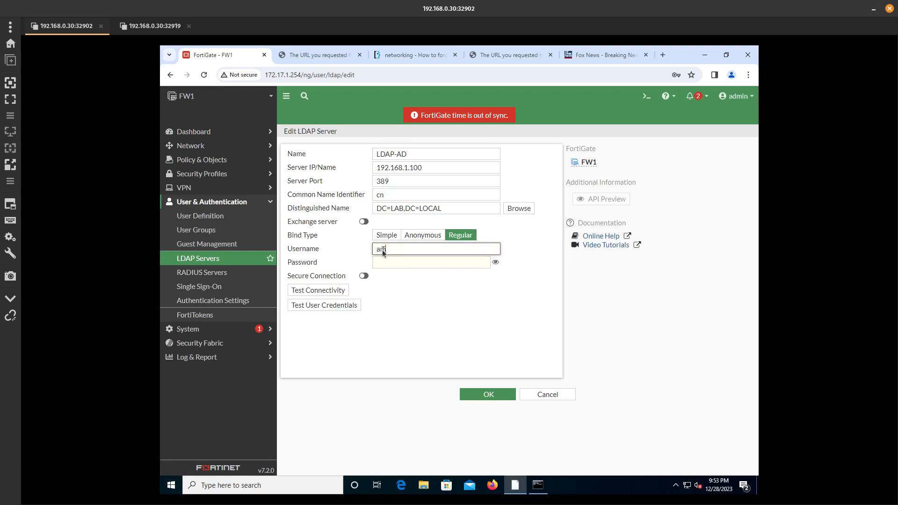
text(administrator@lab.local)
click(421, 263)
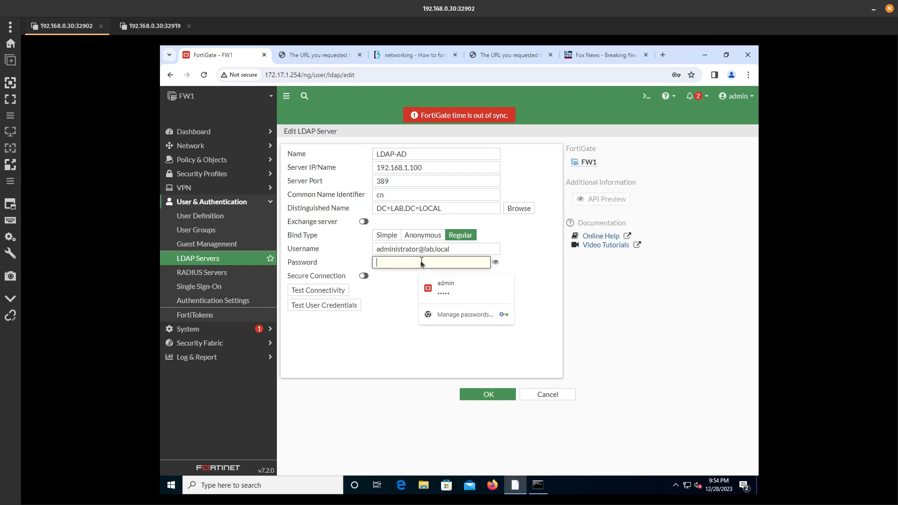
text(******)
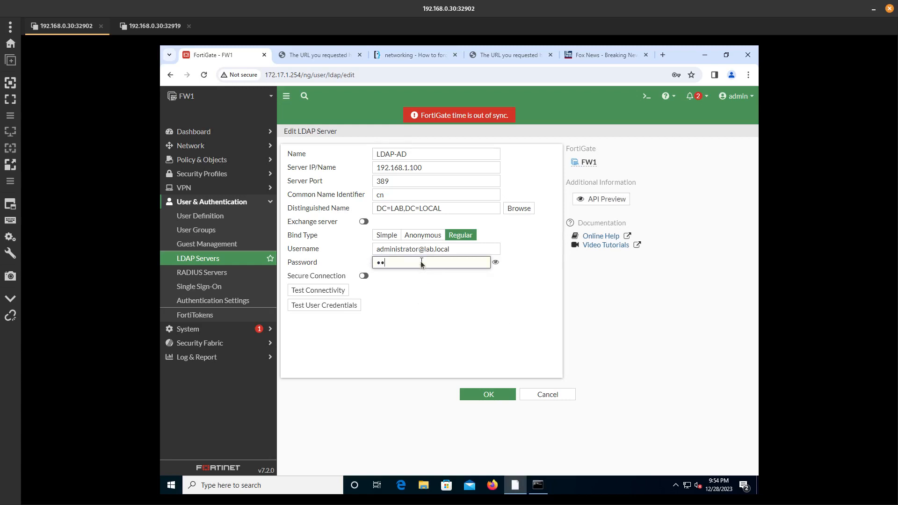
text(*****)
click(369, 265)
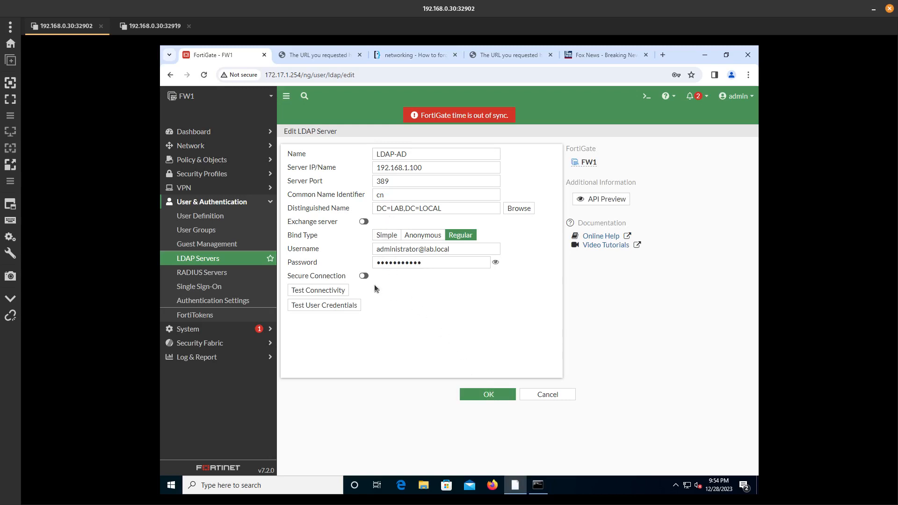
- Test connectivity to the LDAP server and save its configuration without storing the password in the browser
click(327, 290)
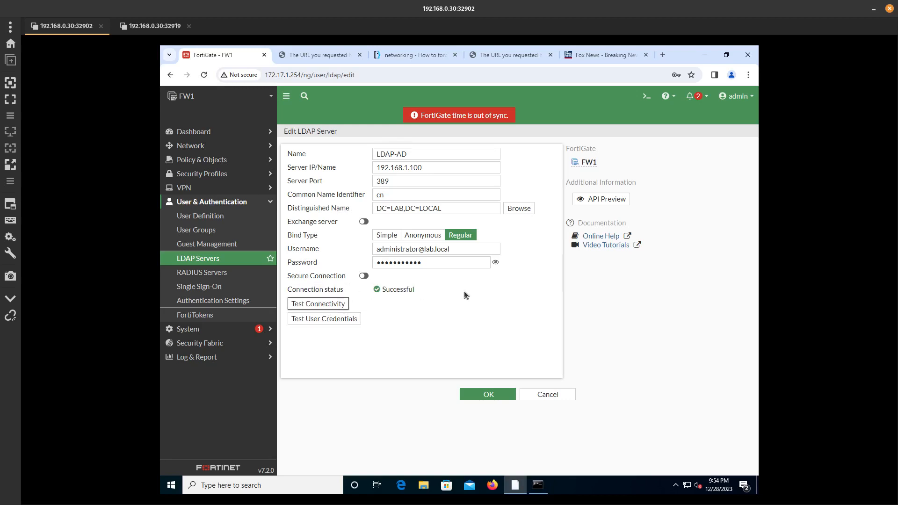
drag(464, 291, 403, 289)
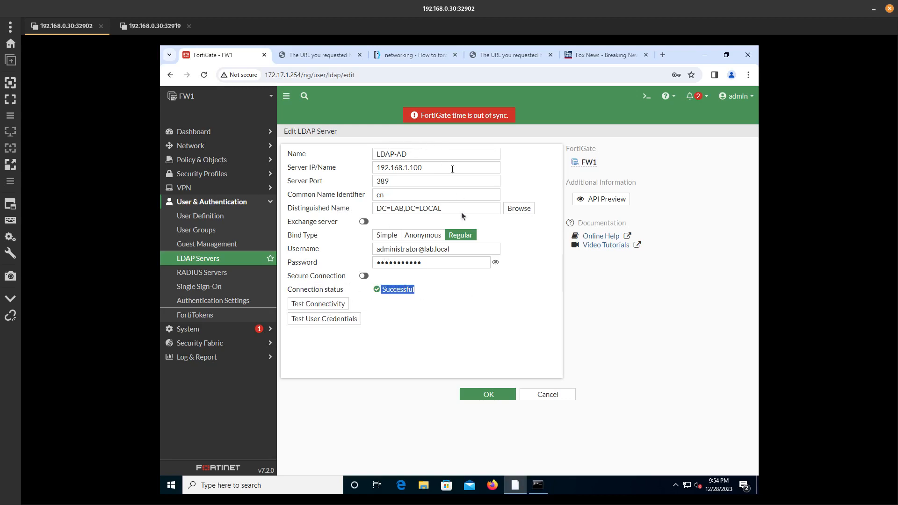
click(434, 302)
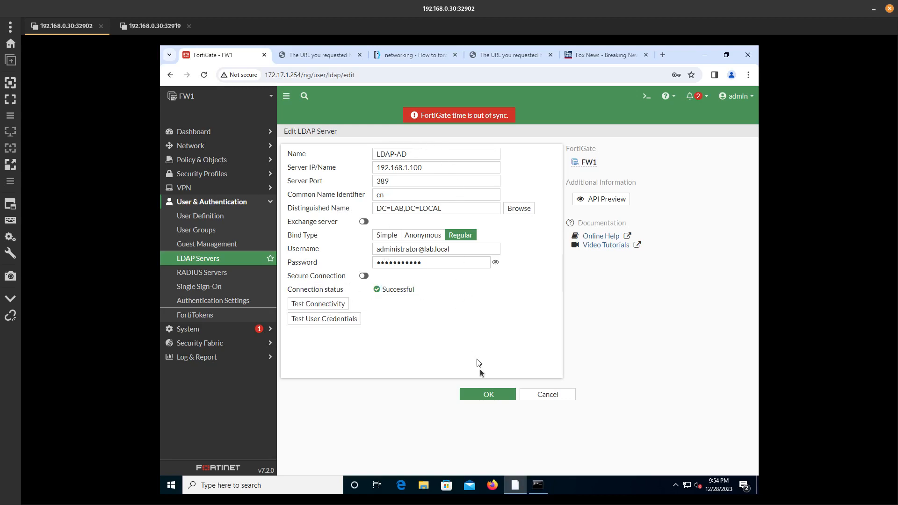
click(490, 393)
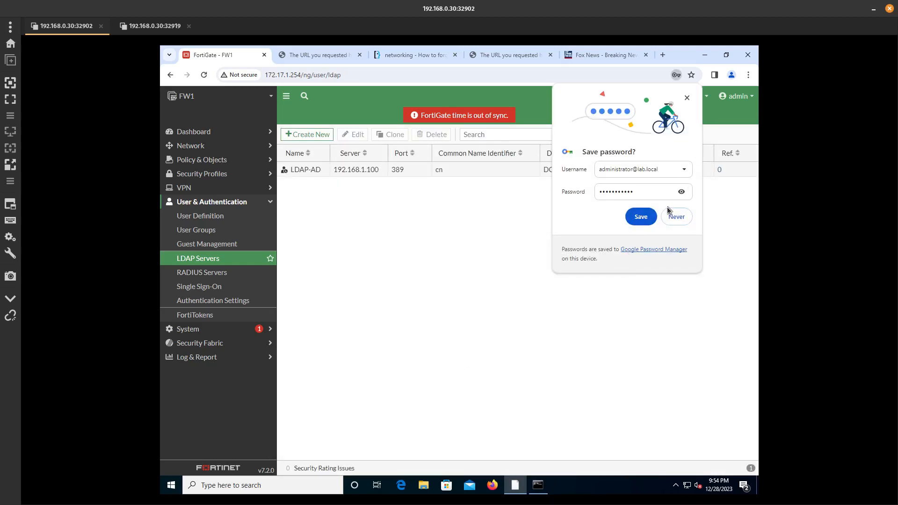
click(676, 216)
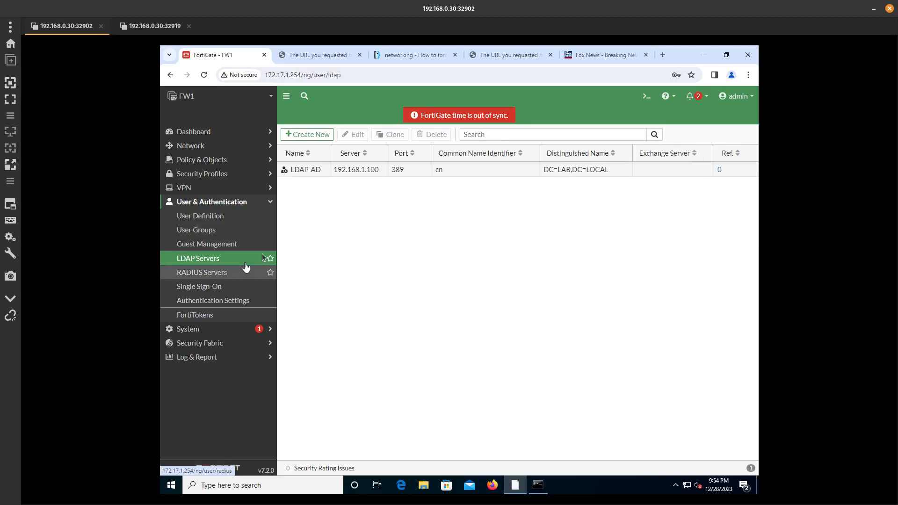
- Start a new user group named Dev and add a remote group match using the LDAP-AD server
click(217, 229)
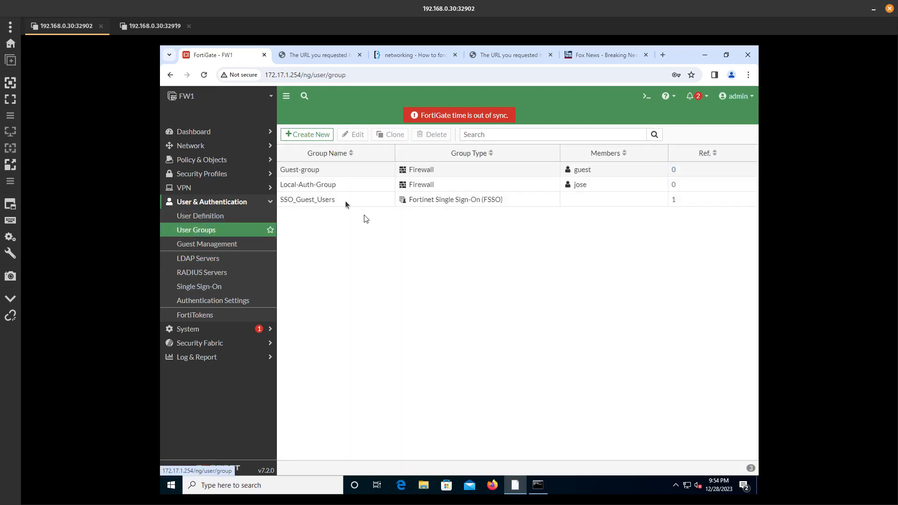
click(313, 134)
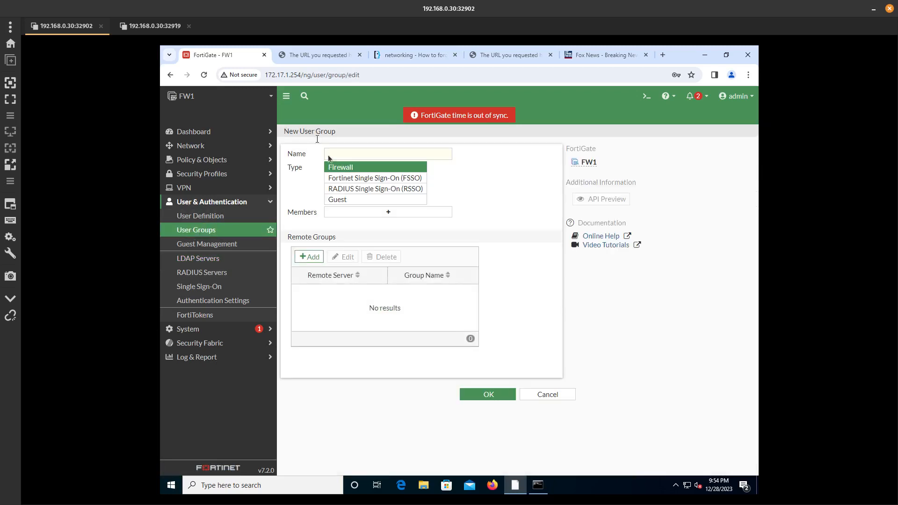
click(352, 154)
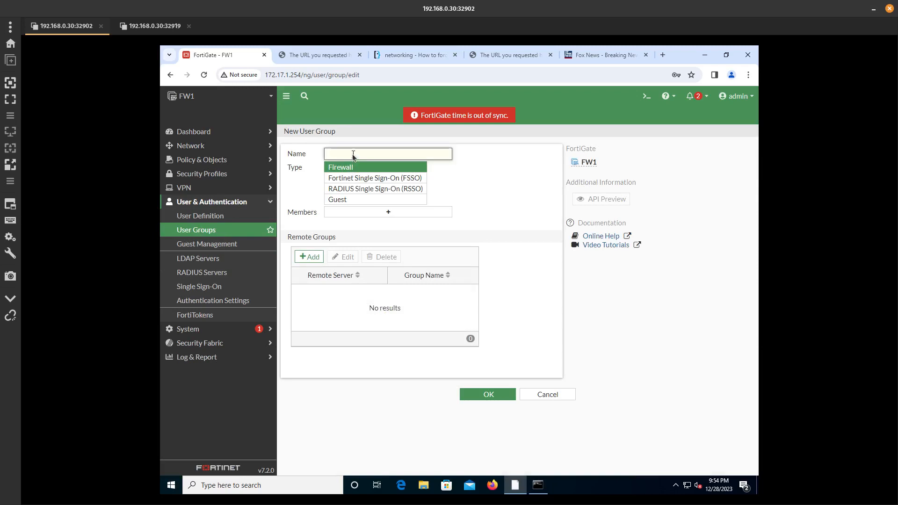
text(Dev)
click(313, 257)
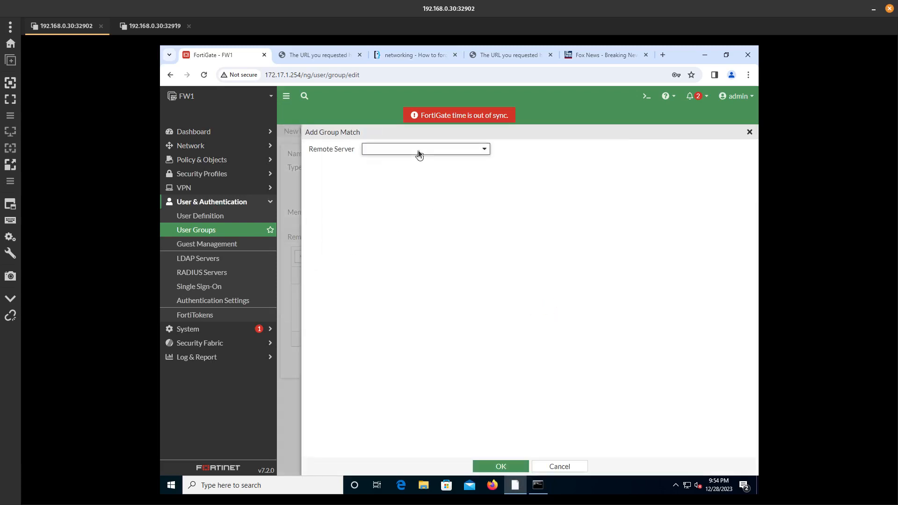
click(418, 150)
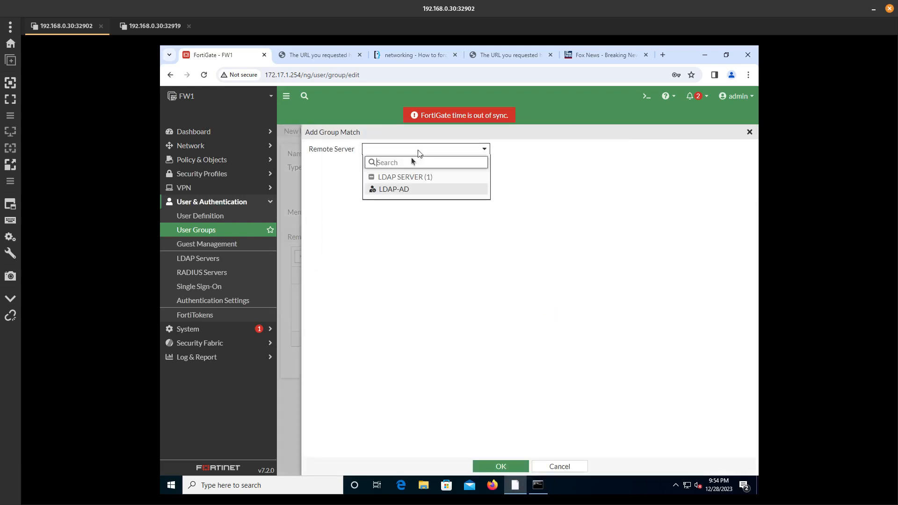
click(393, 188)
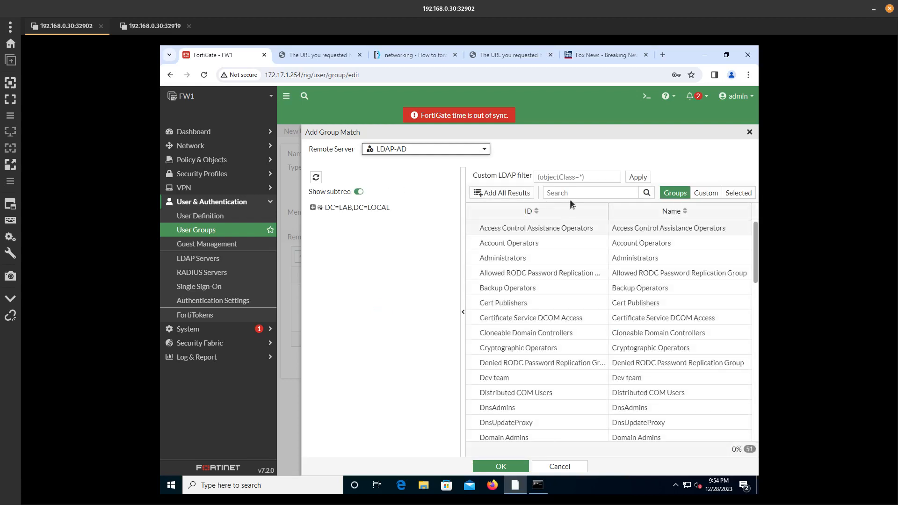
- Search the LDAP groups for "Dev" and add Dev team to the selected groups
click(570, 197)
text(Dev)
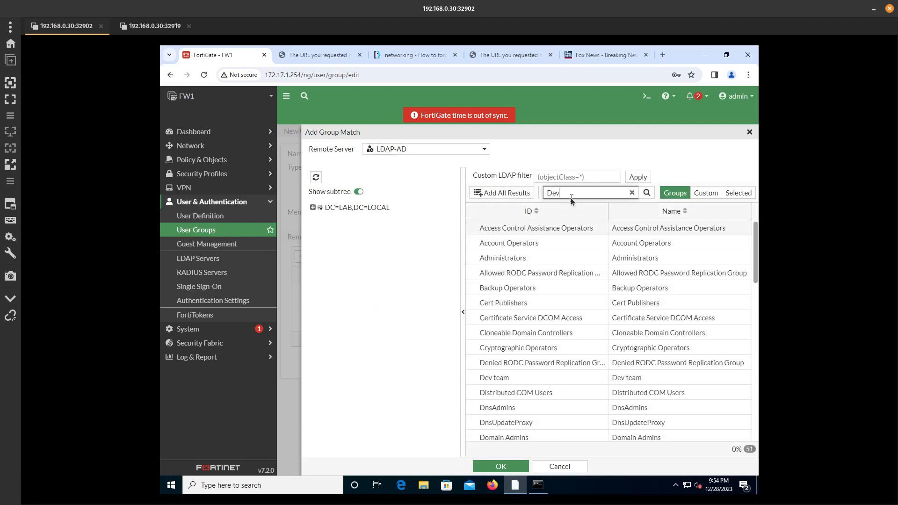
key(Return)
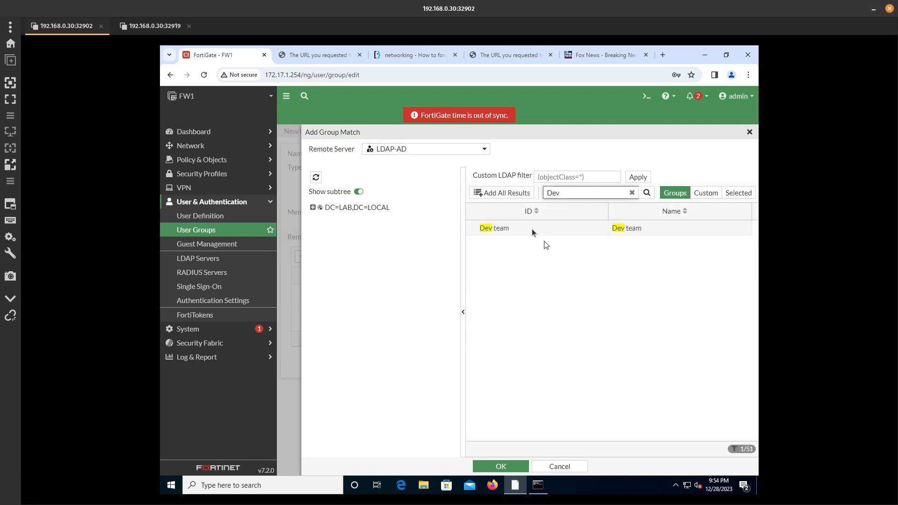
right_click(531, 228)
click(550, 235)
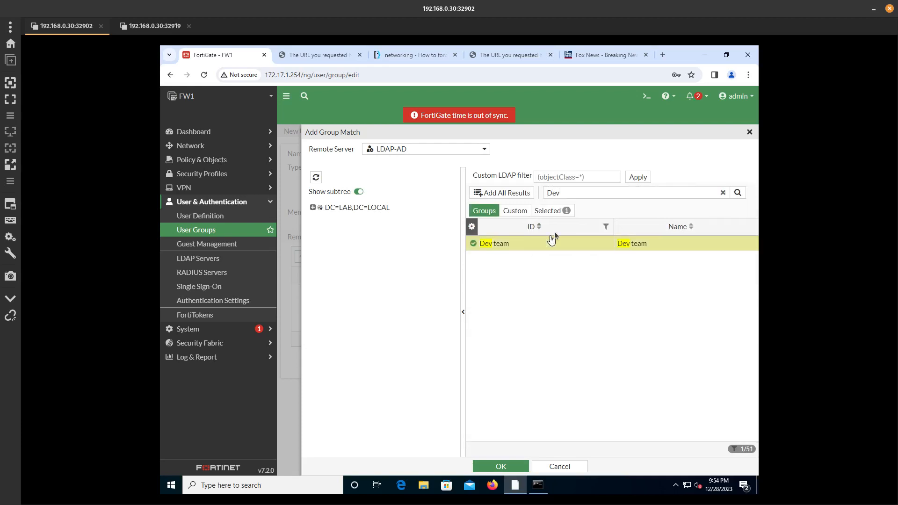
- Search the LDAP groups for "NEtwor", add Network Team to the group match, and save the Dev user group
double_click(577, 196)
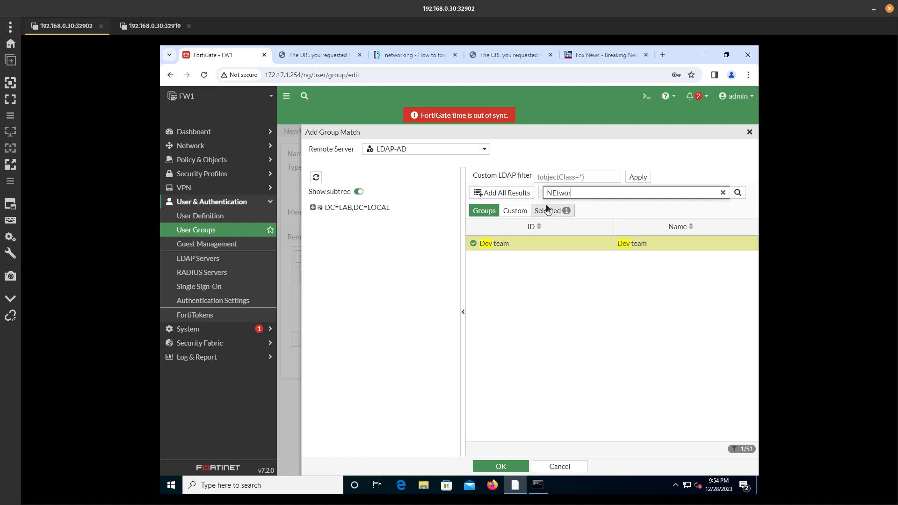
key(Return)
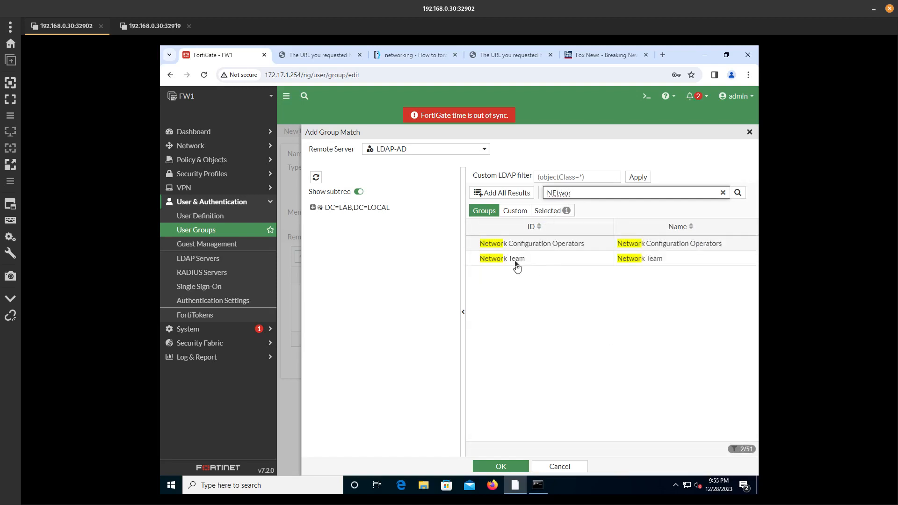
right_click(513, 258)
click(546, 263)
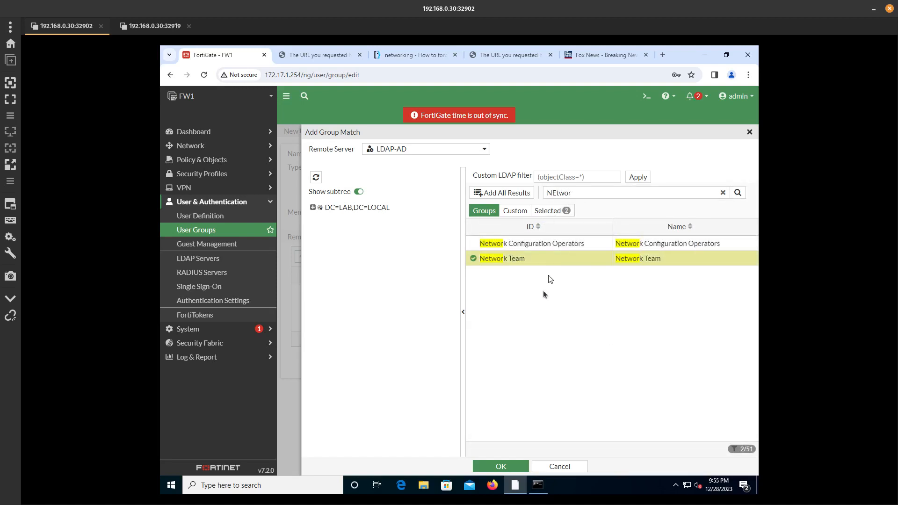
click(499, 467)
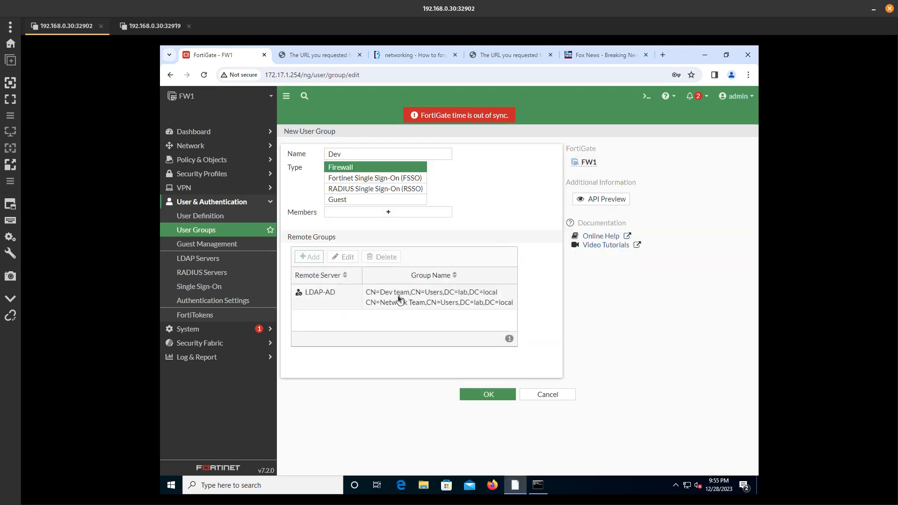
click(477, 394)
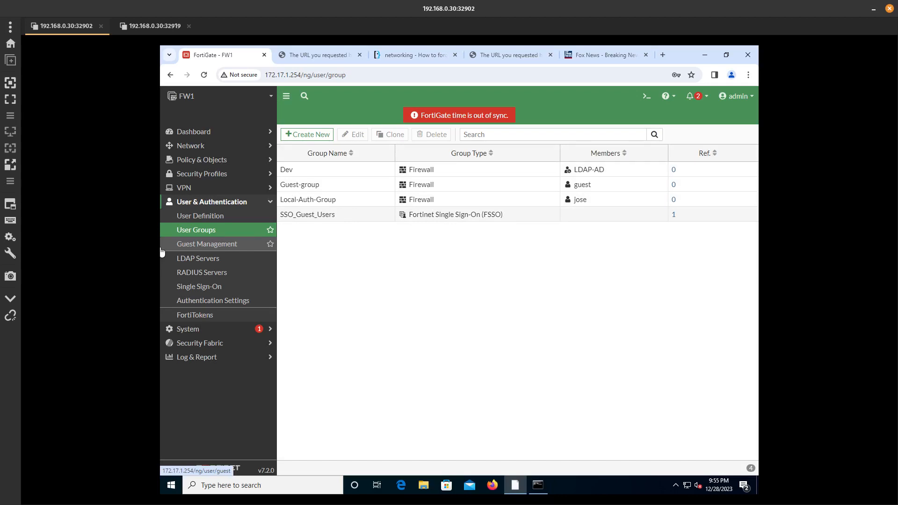
- Remove Network Team from the Dev user group's LDAP-AD match, rename the group Dev Team, and save it
click(322, 170)
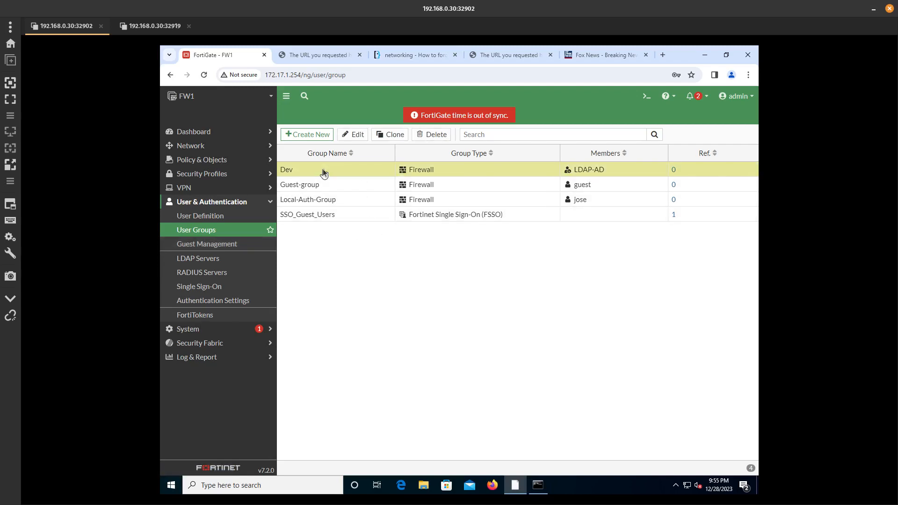
double_click(323, 169)
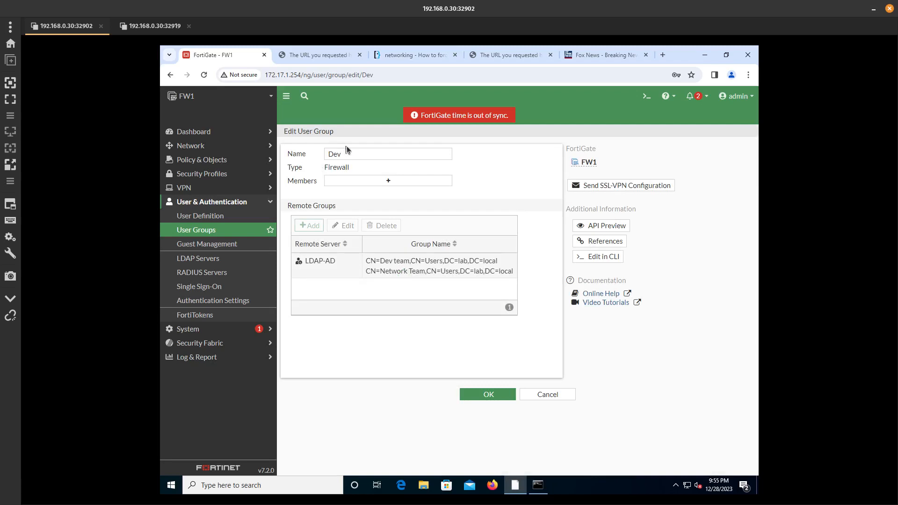
click(394, 271)
click(352, 224)
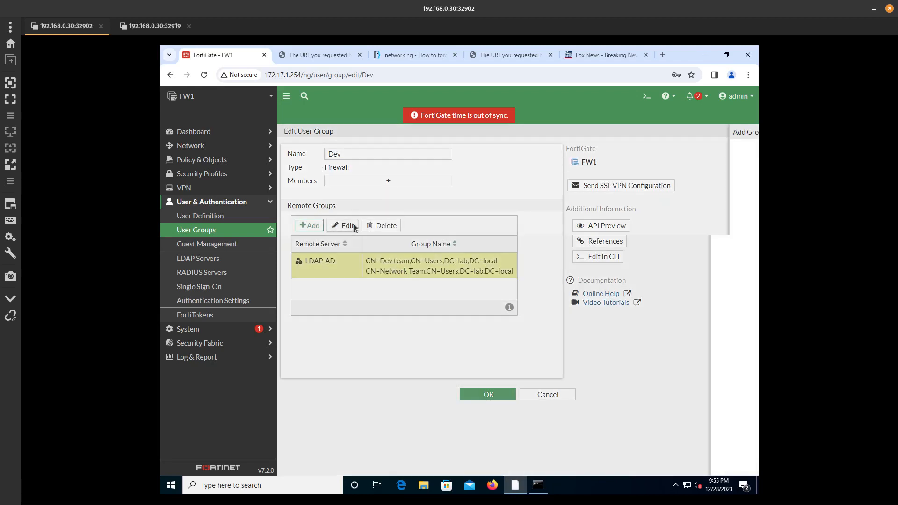
click(601, 192)
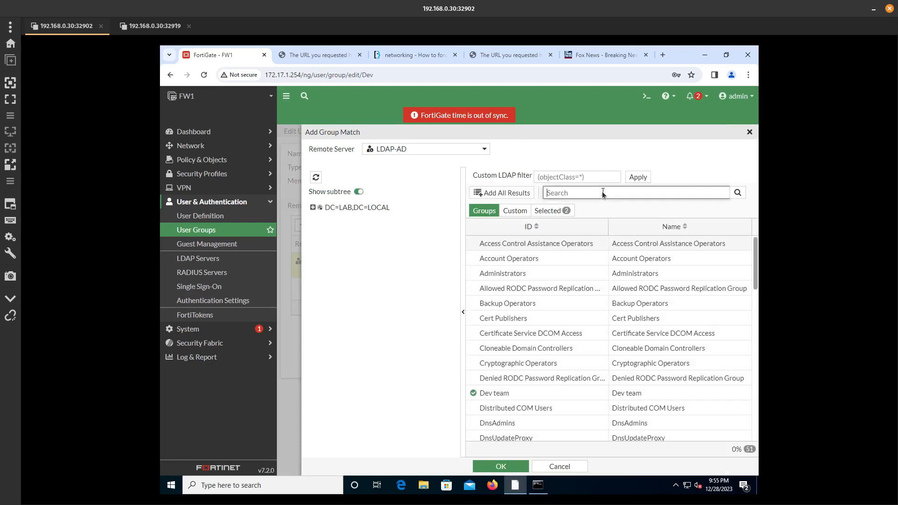
text(network)
right_click(507, 261)
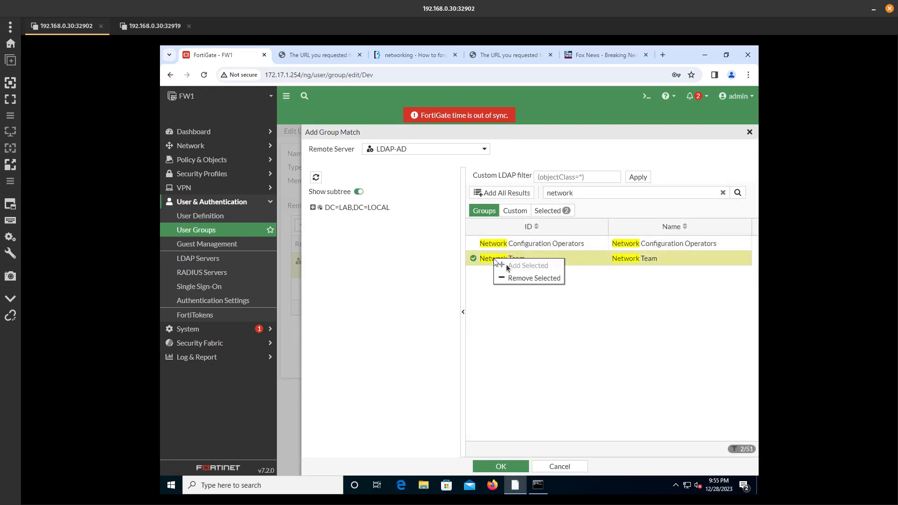
click(524, 277)
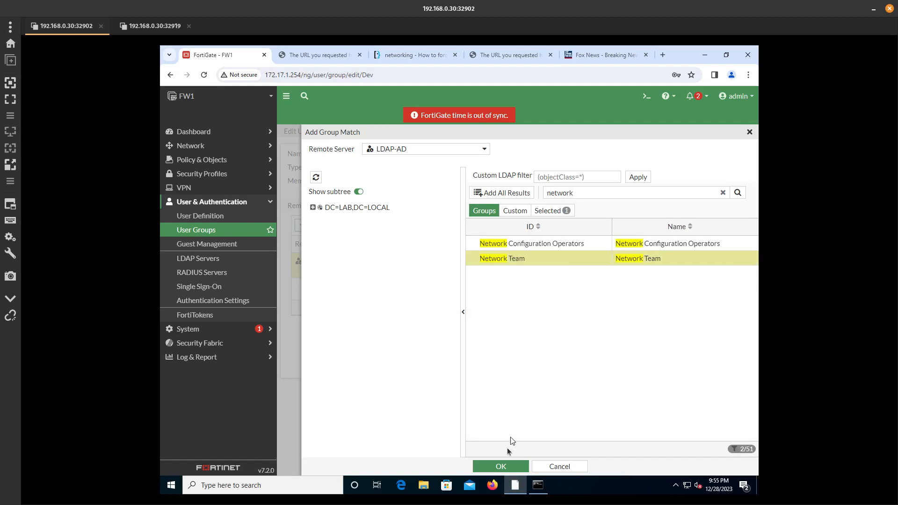
click(496, 462)
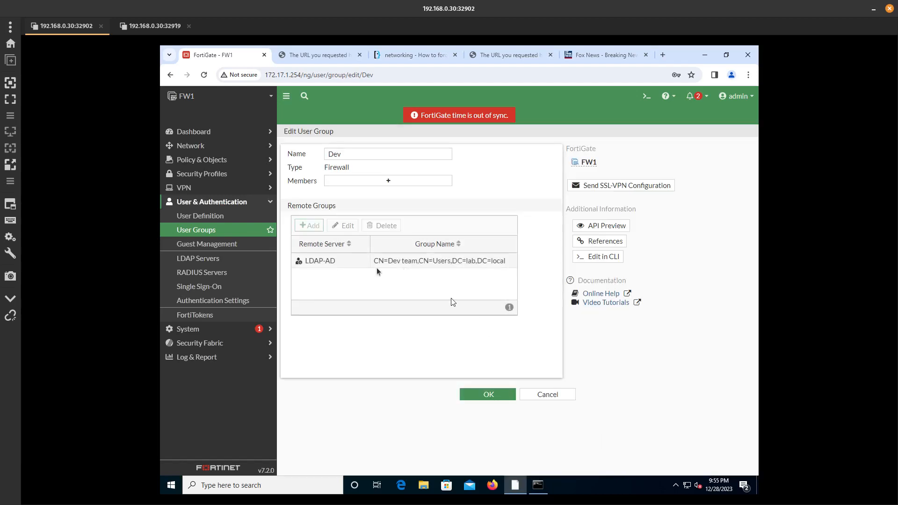
click(357, 156)
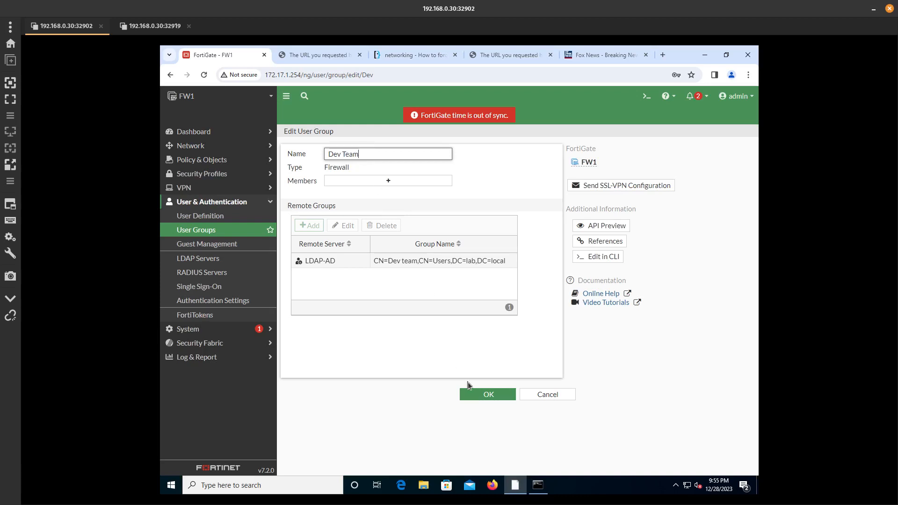
click(478, 392)
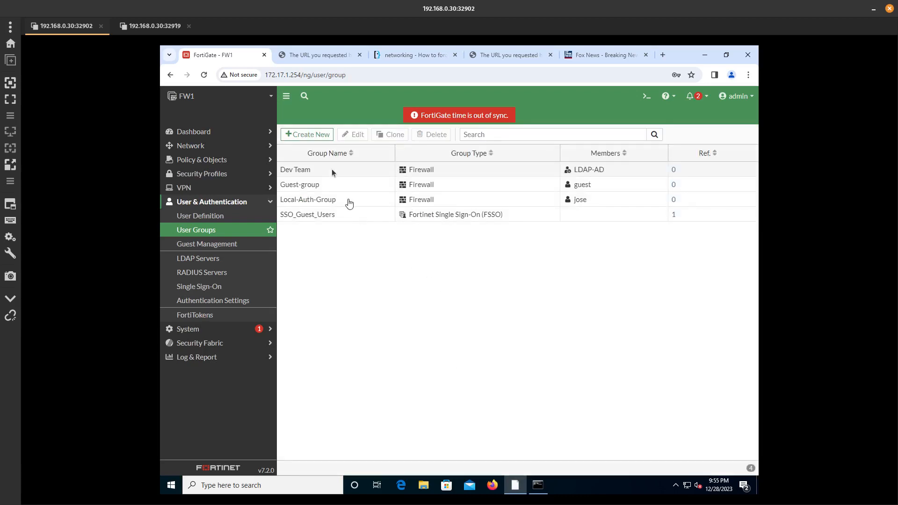
- Start a new firewall user group named Network Team with a remote group match on the LDAP-AD server
click(317, 136)
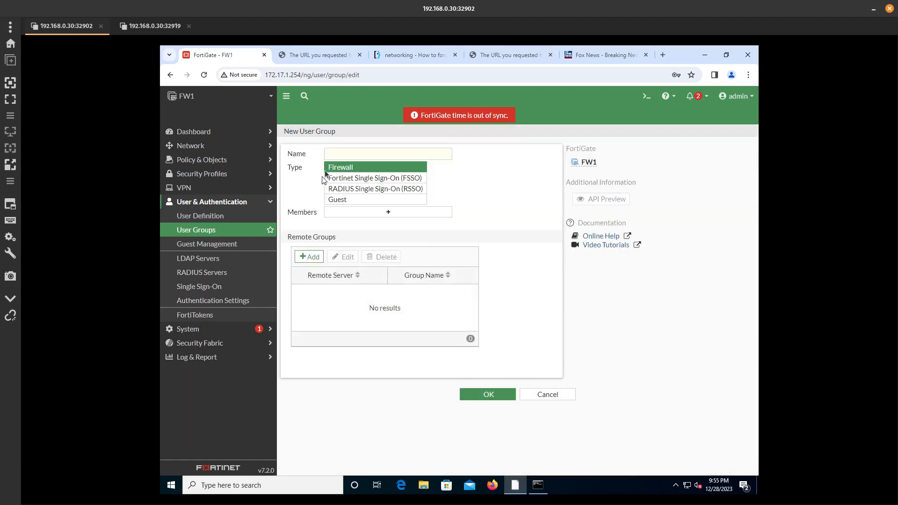
text(twork Team)
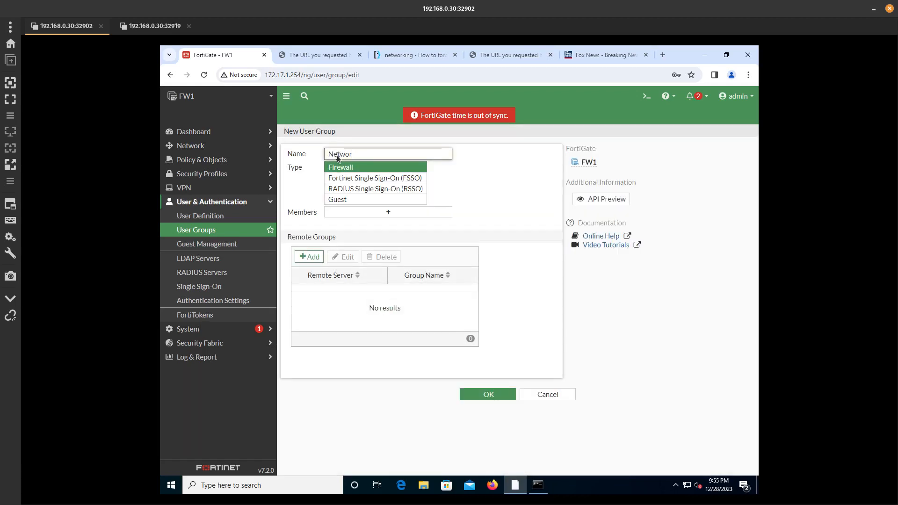
click(308, 258)
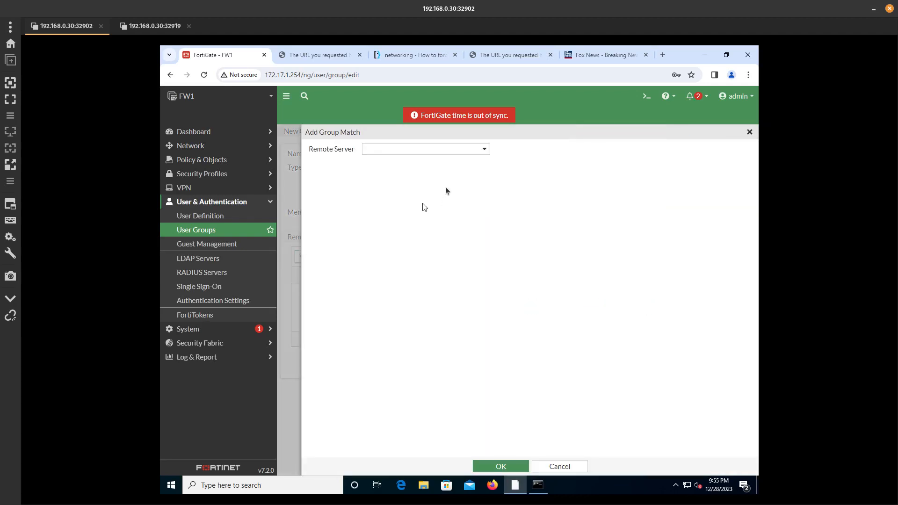
click(394, 150)
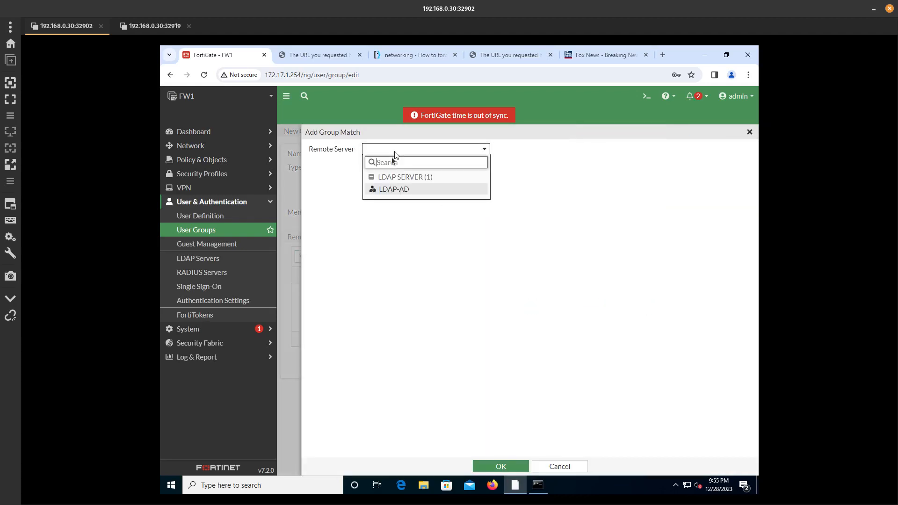
click(389, 192)
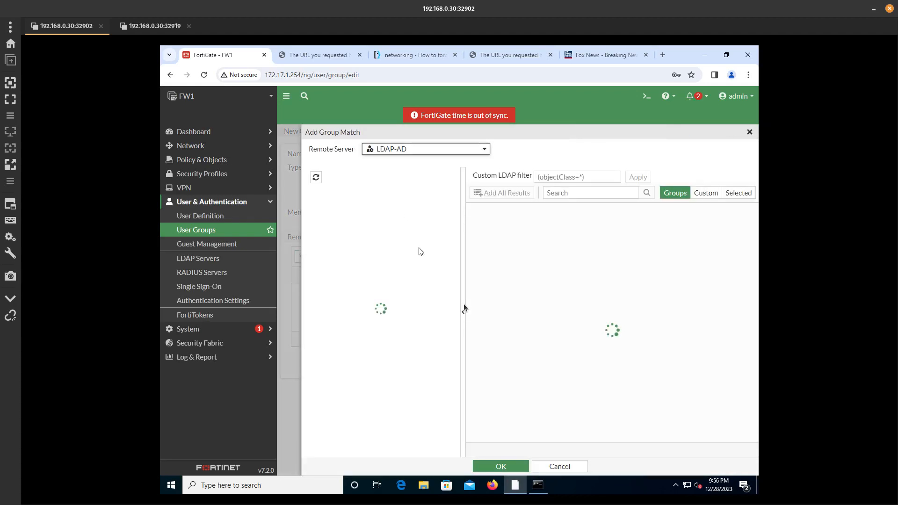
- Search the LDAP groups for "network", add Network Team to the match, and save the new user group
click(555, 192)
text(ne)
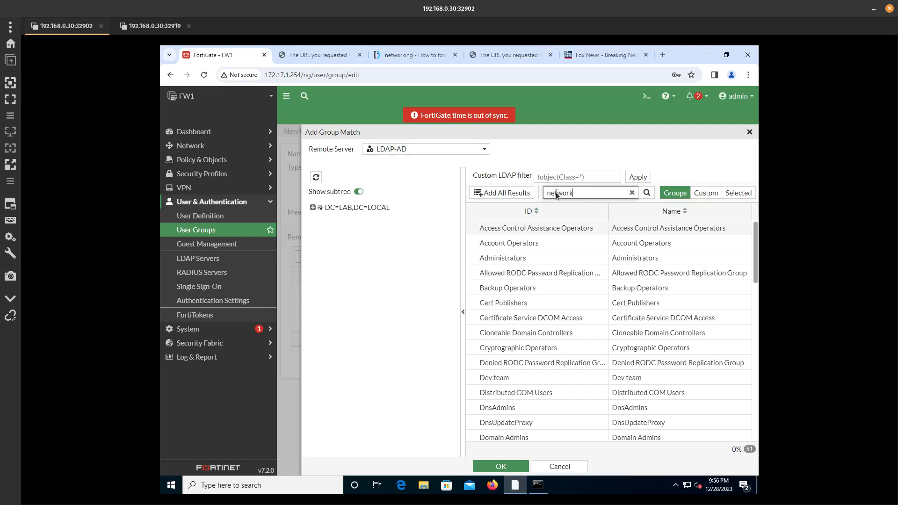
text(twork)
right_click(539, 242)
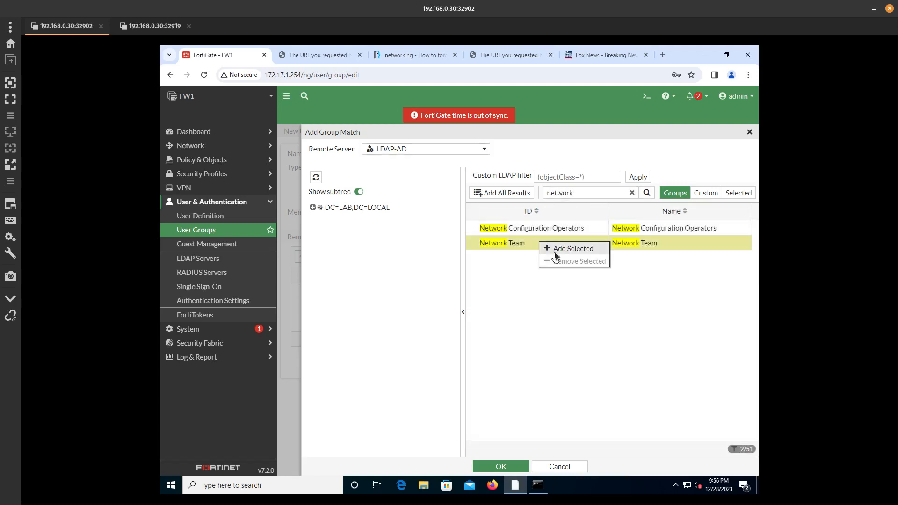
click(562, 248)
click(509, 465)
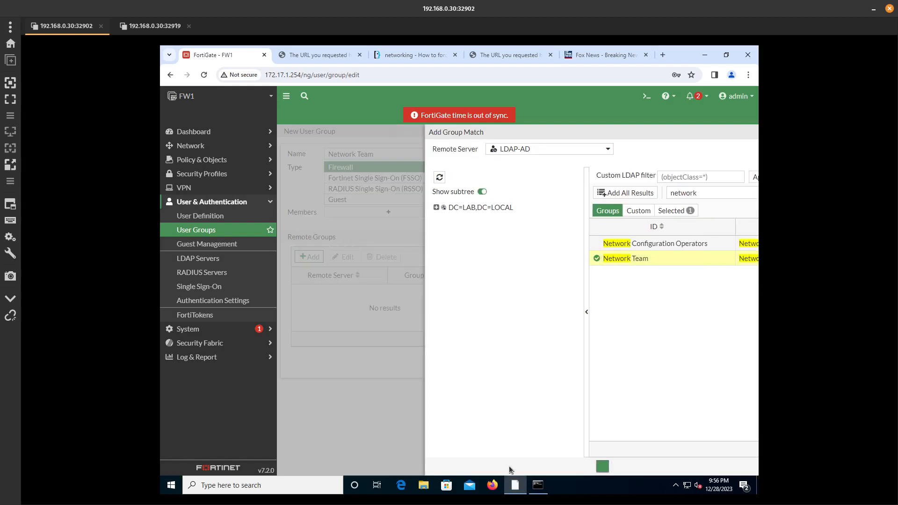
click(498, 395)
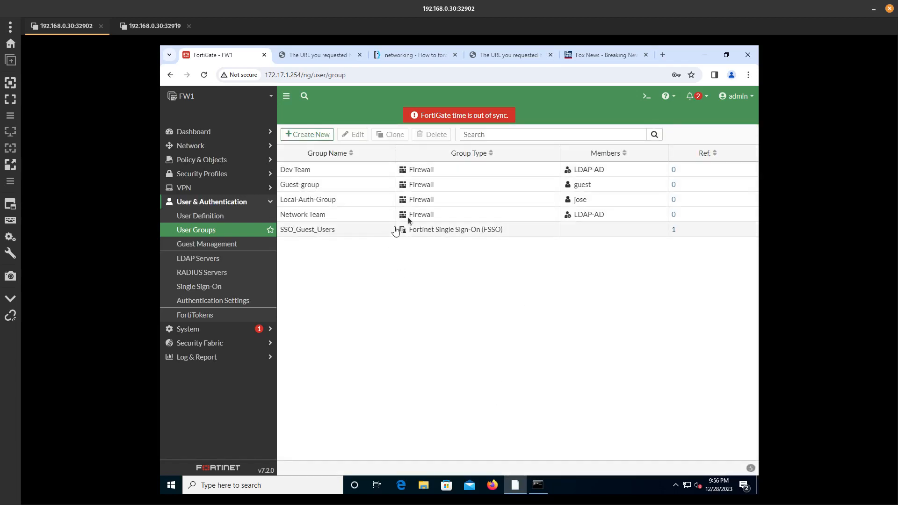
- Start a new user definition of type Remote LDAP User with LDAP-AD as its LDAP server
click(342, 173)
click(344, 213)
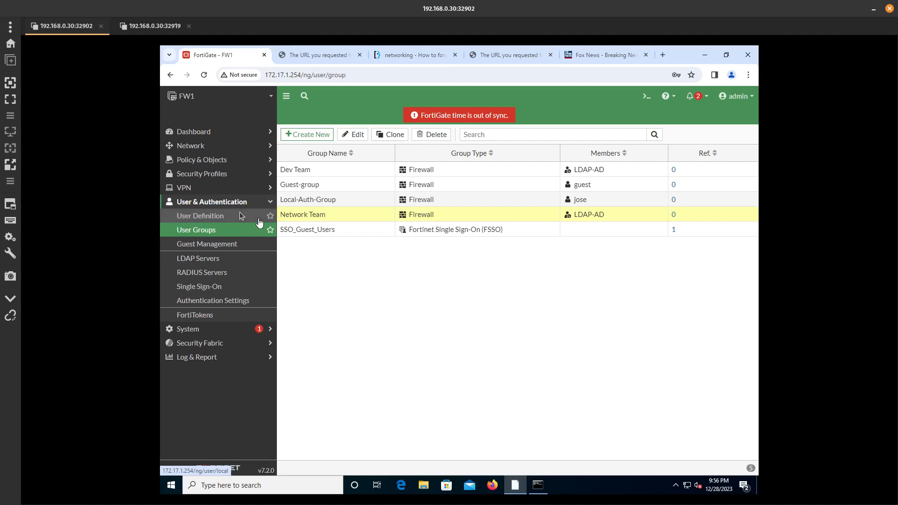
click(163, 216)
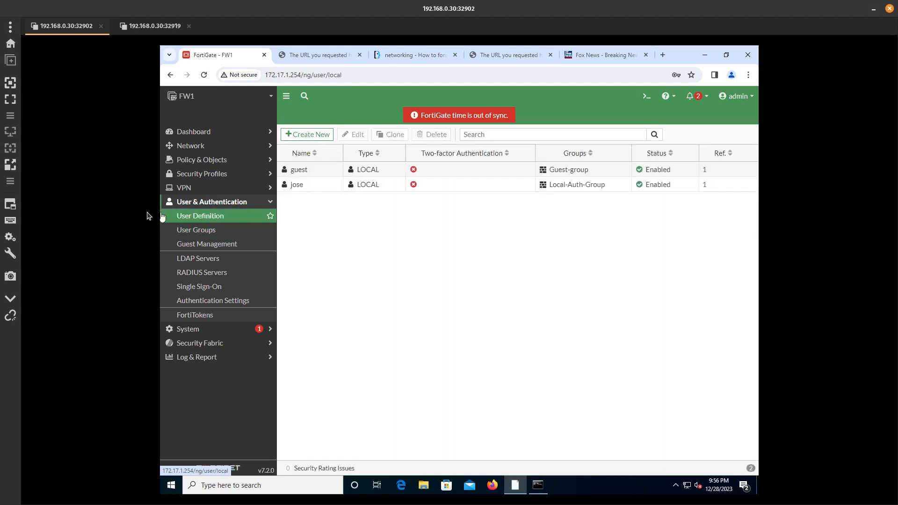
click(313, 135)
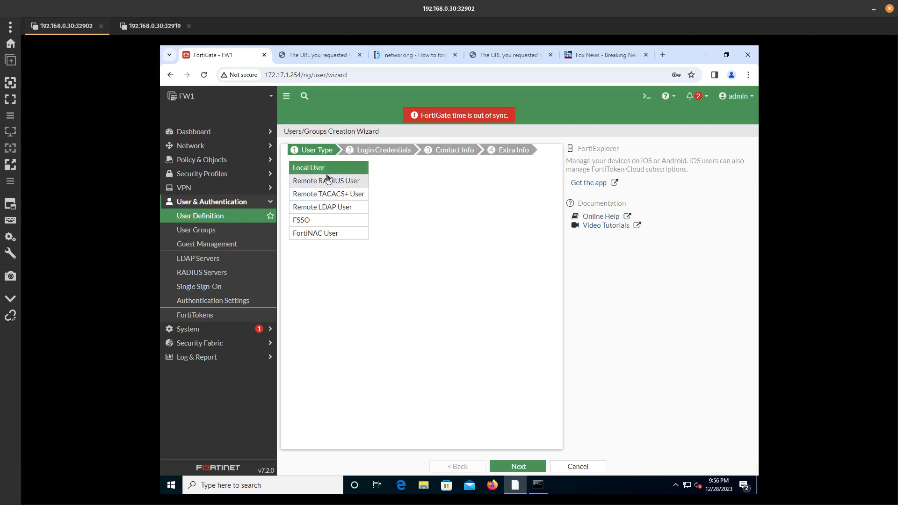
click(333, 208)
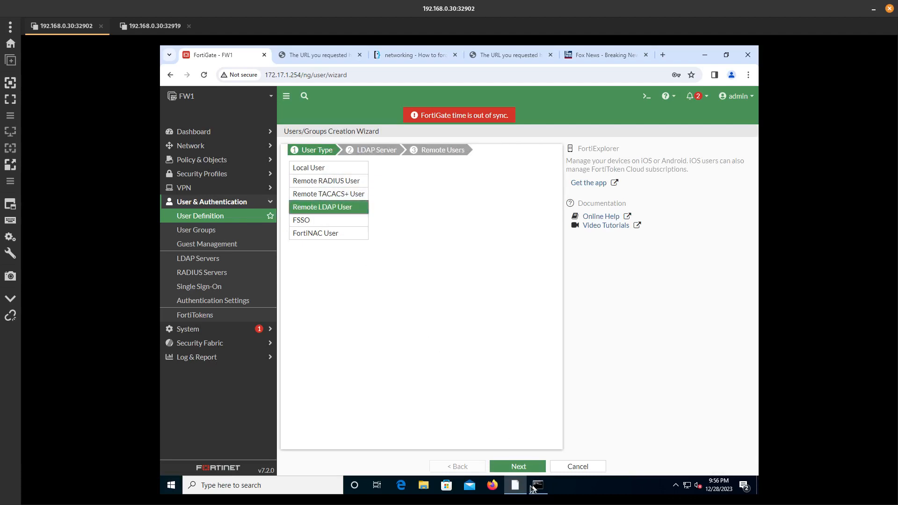
click(511, 467)
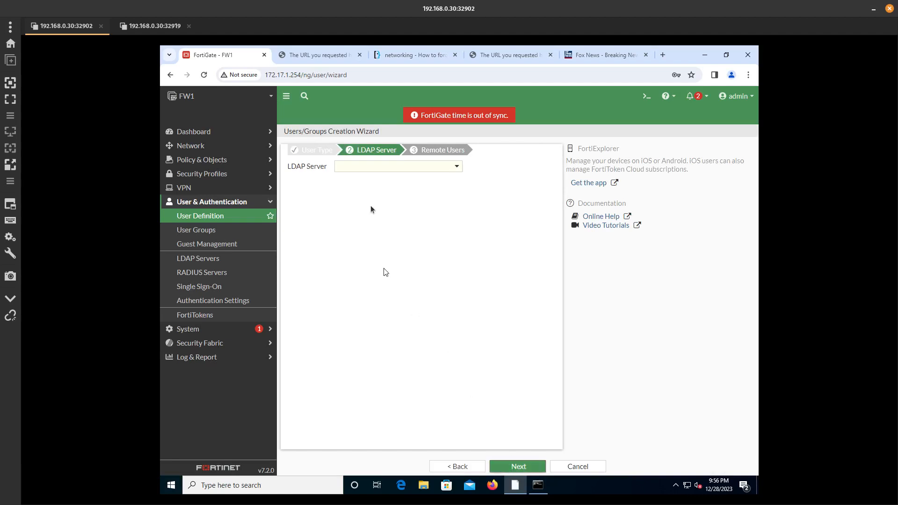
click(366, 167)
click(368, 192)
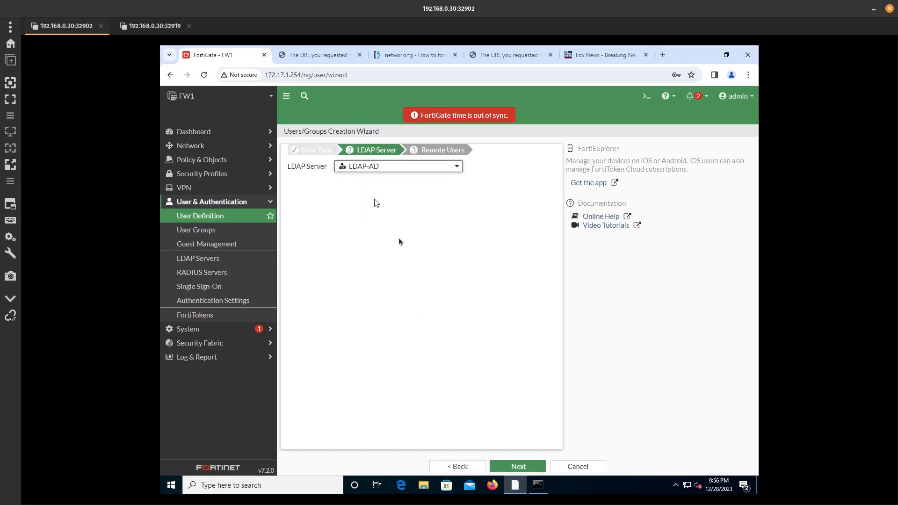
click(523, 467)
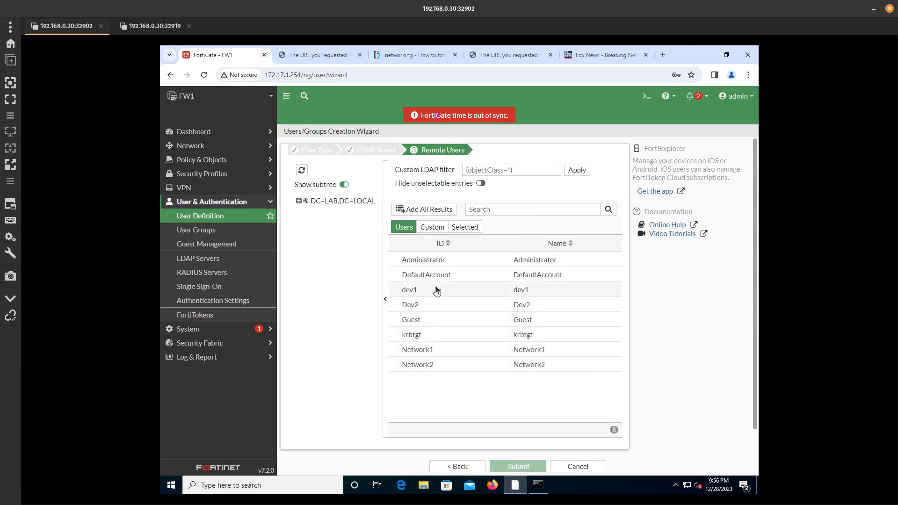
- Add dev1 and Dev2 to the selected remote users and submit the user definition
click(422, 303)
click(419, 292)
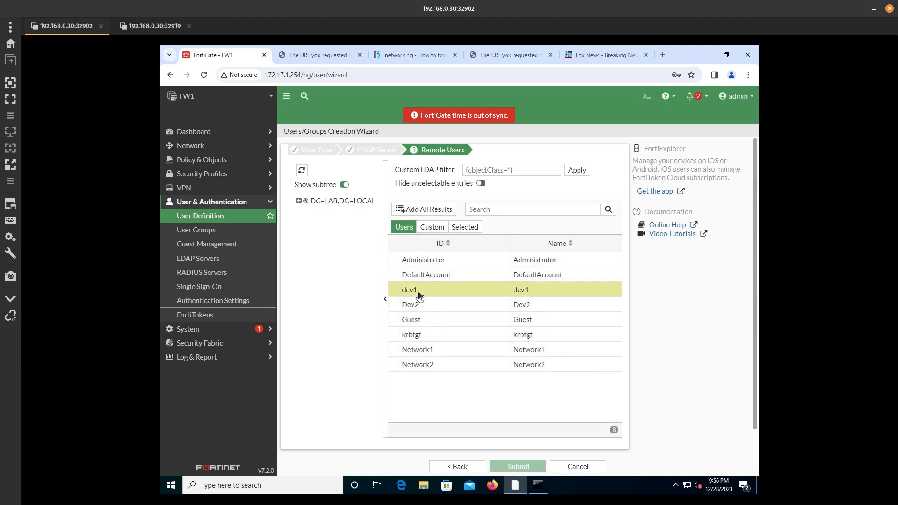
right_click(419, 291)
click(436, 299)
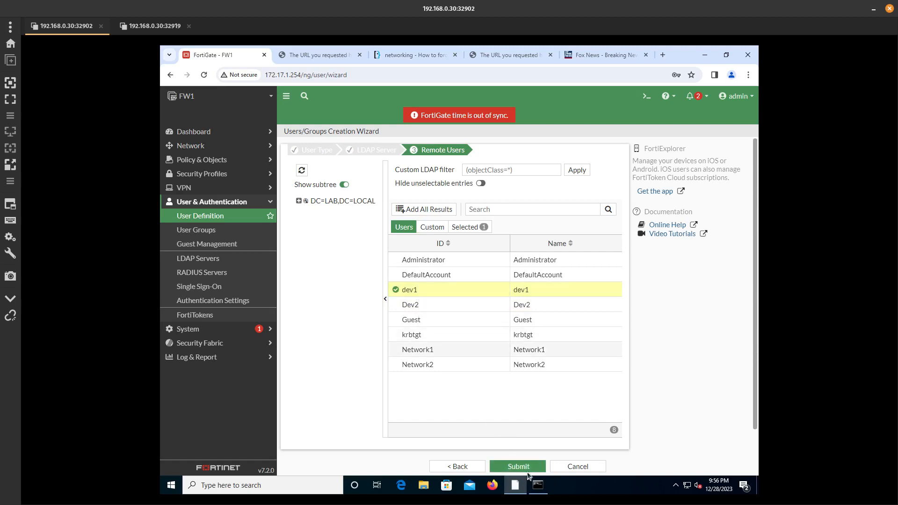
right_click(418, 310)
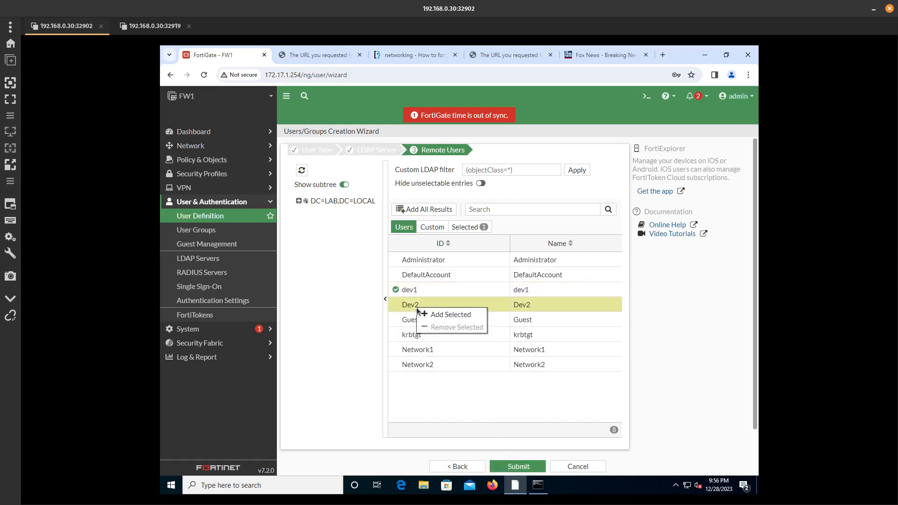
click(434, 313)
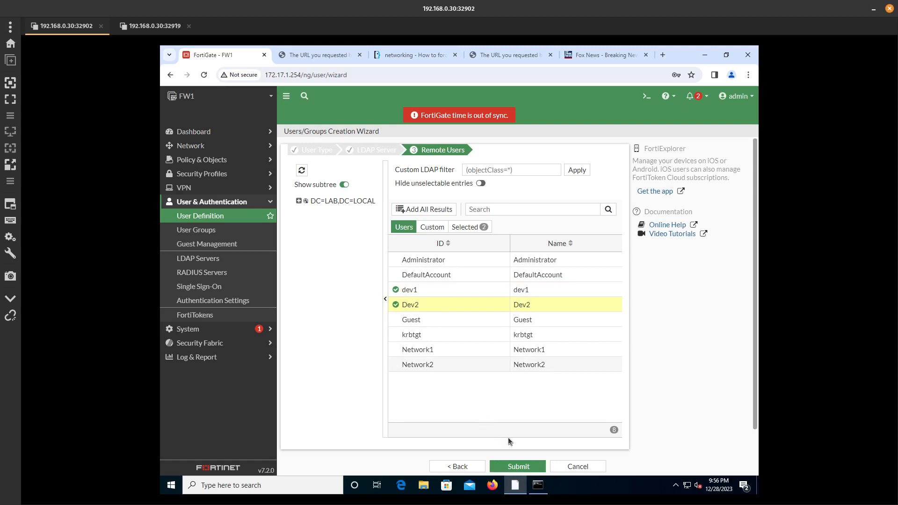
click(523, 462)
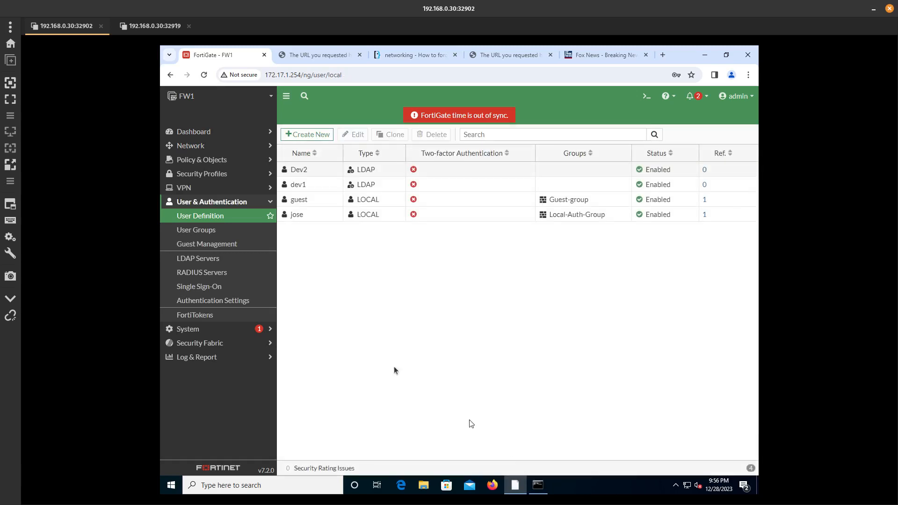
- Start another Remote LDAP User definition from the LDAP-AD server for the network accounts
click(310, 186)
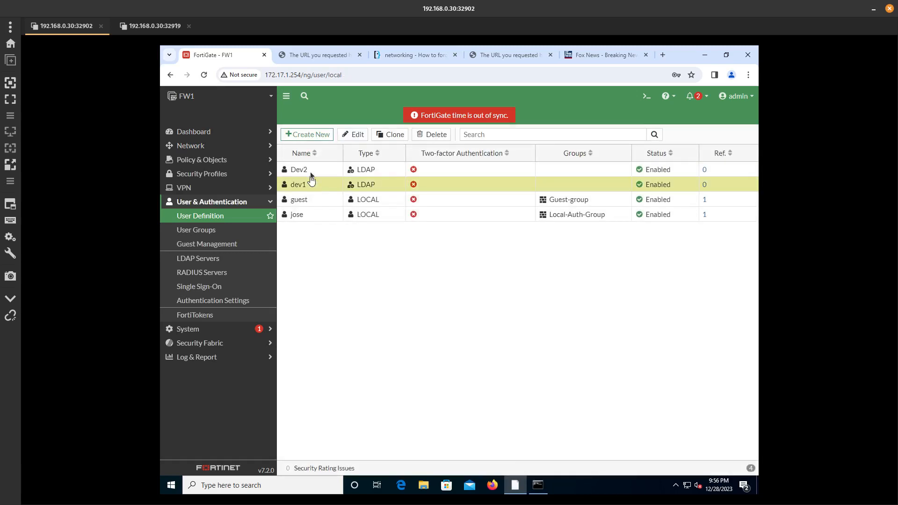
click(310, 172)
click(314, 139)
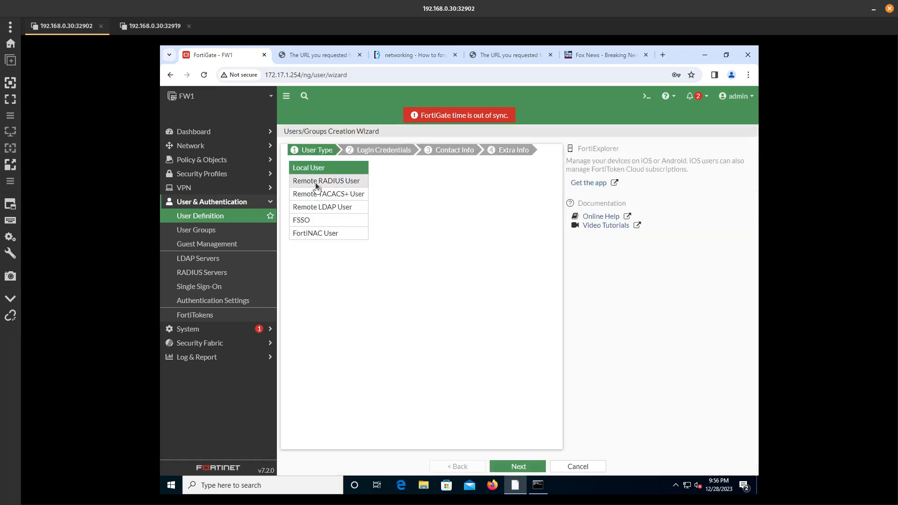
click(315, 209)
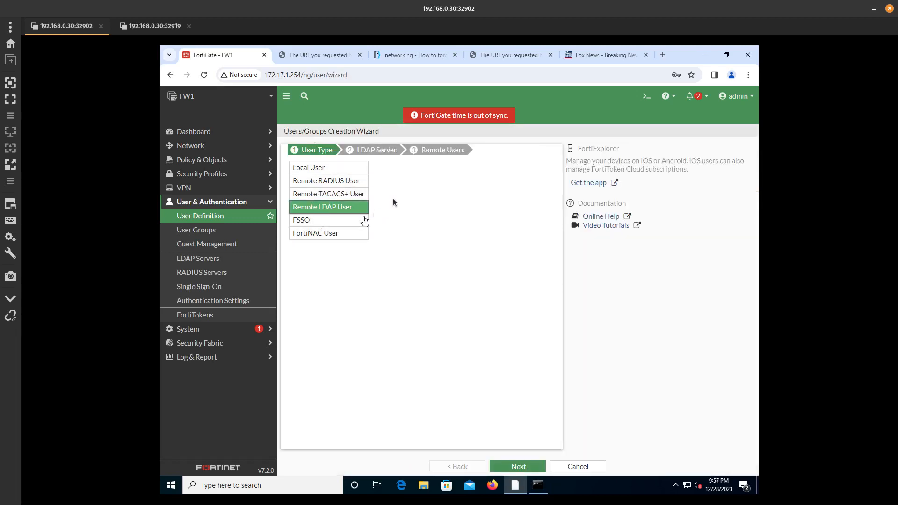
click(517, 466)
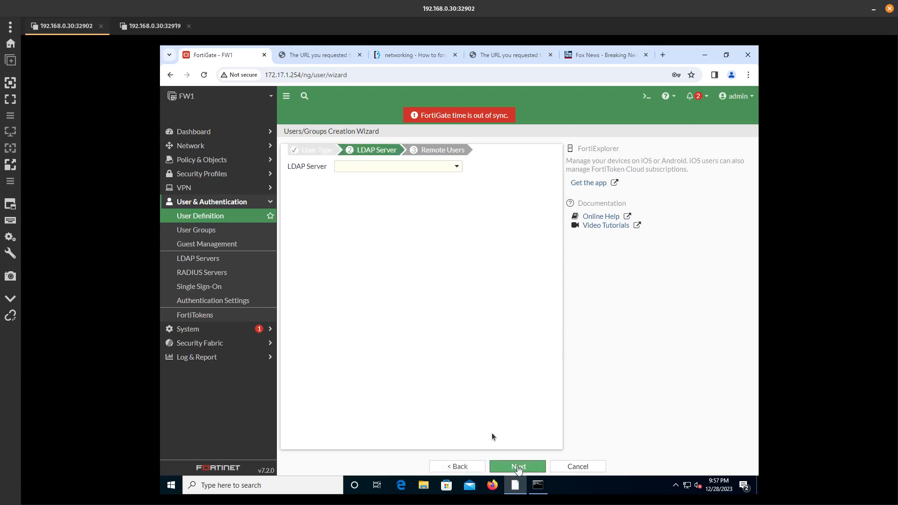
click(373, 171)
click(369, 193)
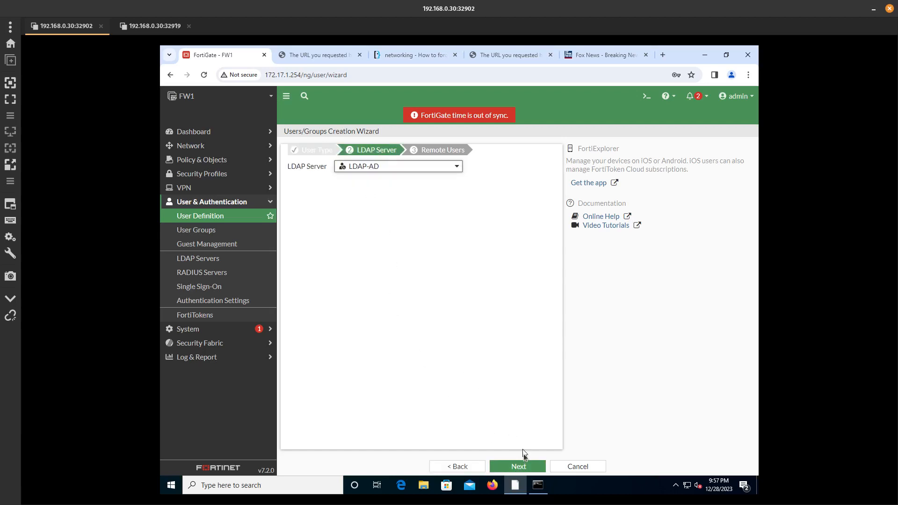
click(519, 465)
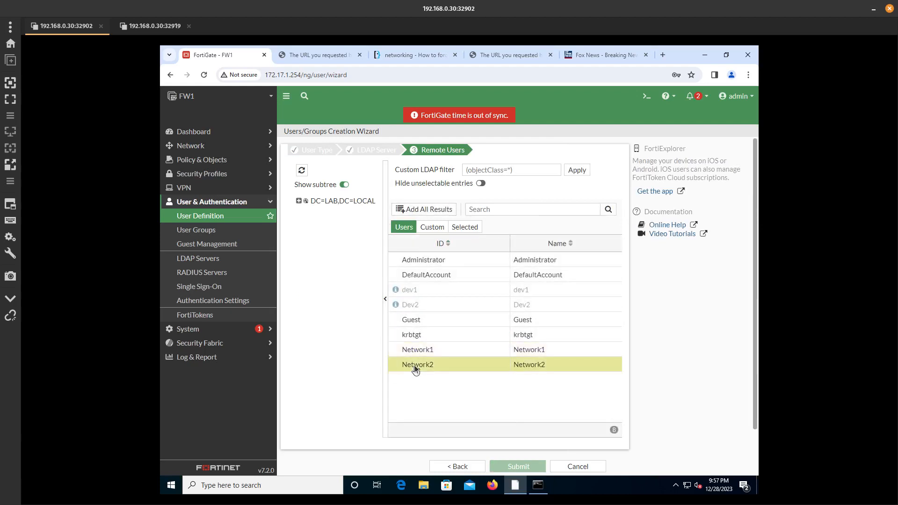
- Add Network1 and Network2 to the selected remote users and submit the user definition
right_click(417, 347)
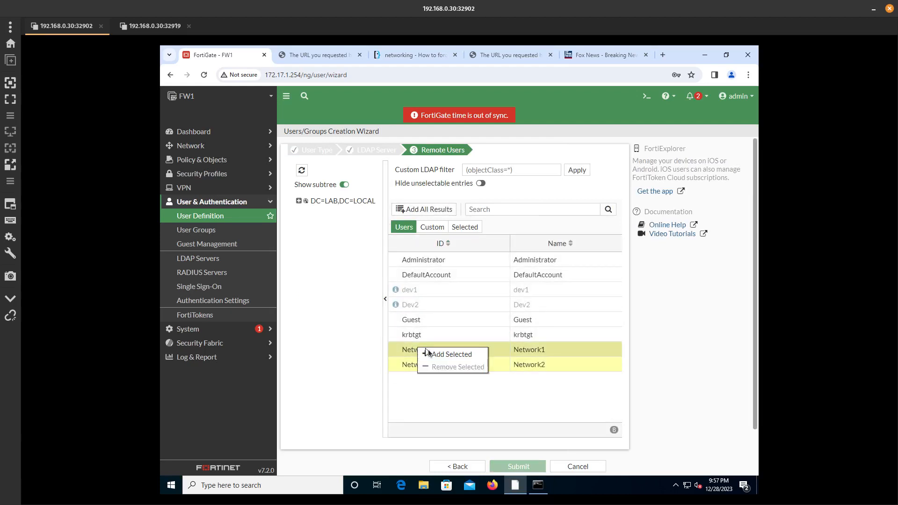
click(436, 355)
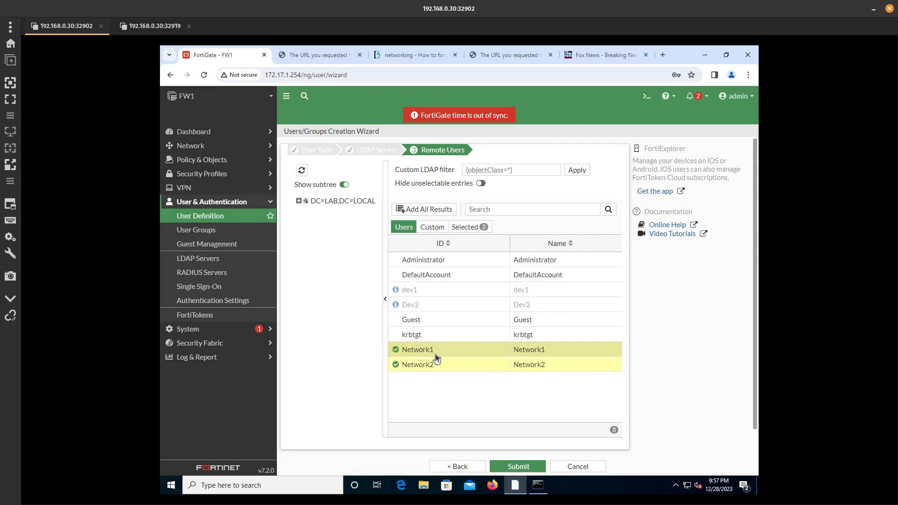
click(517, 465)
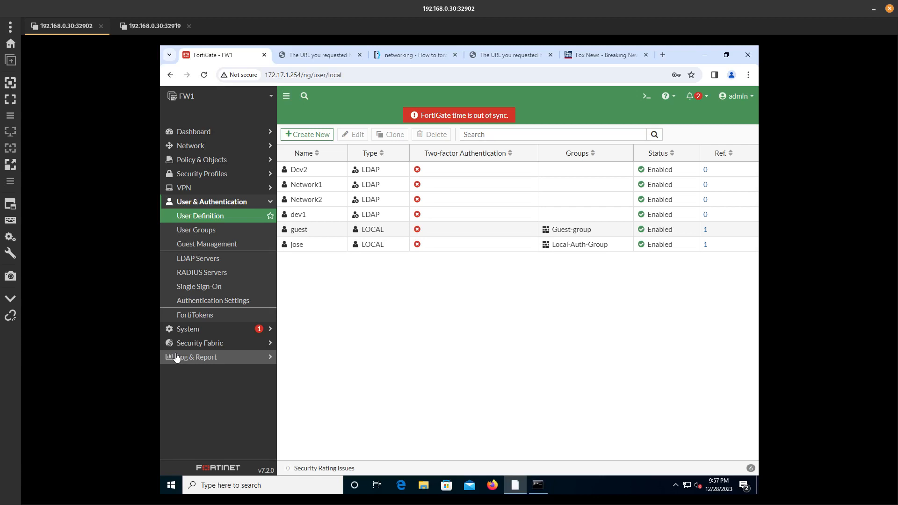
right_click(304, 213)
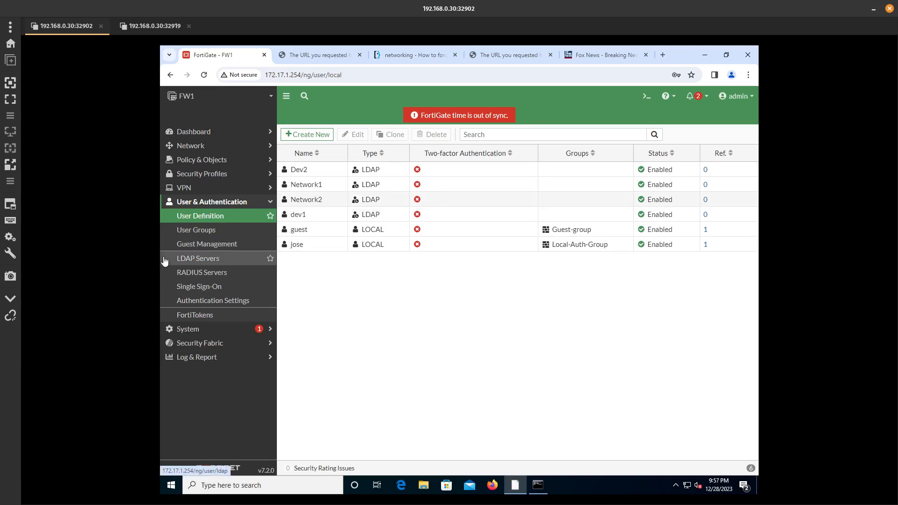